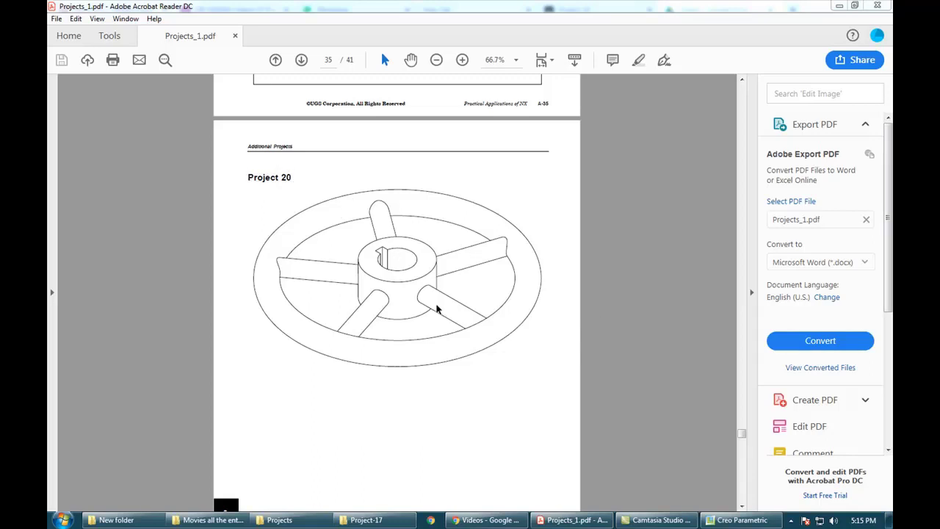
# Set Creo's working directory to the Desktop Projects folder
pyautogui.click(716, 517)
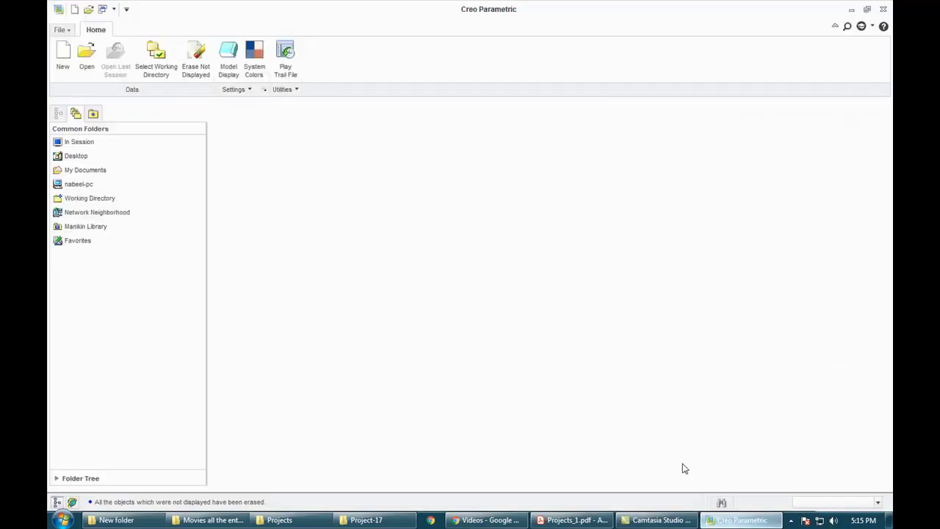
pyautogui.click(66, 59)
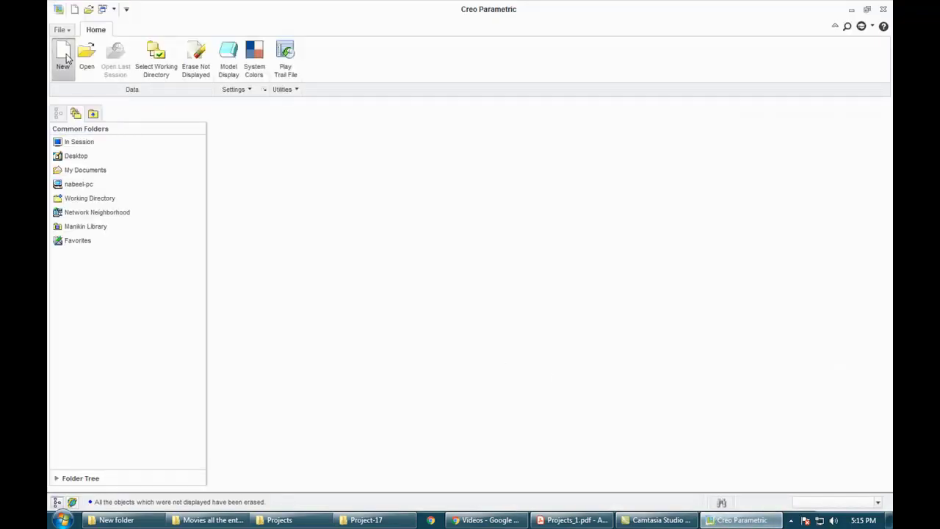
pyautogui.click(155, 59)
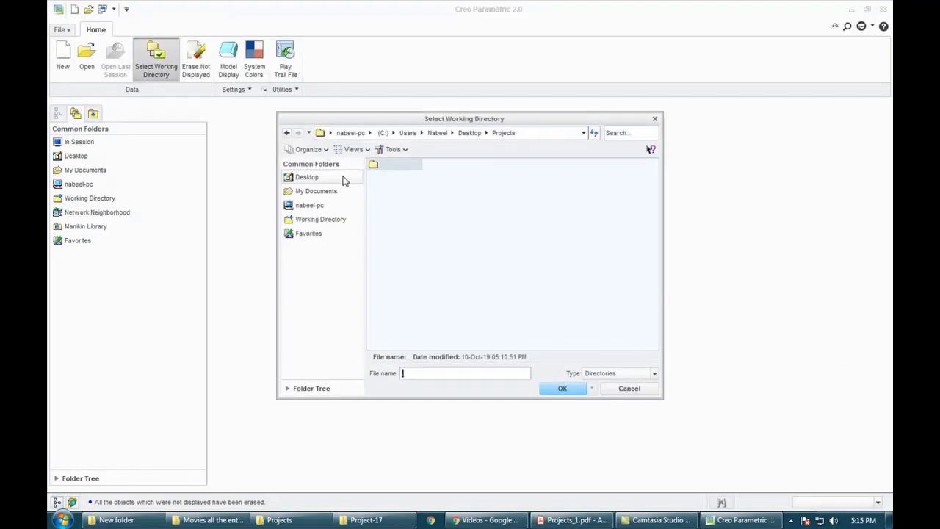
pyautogui.click(329, 182)
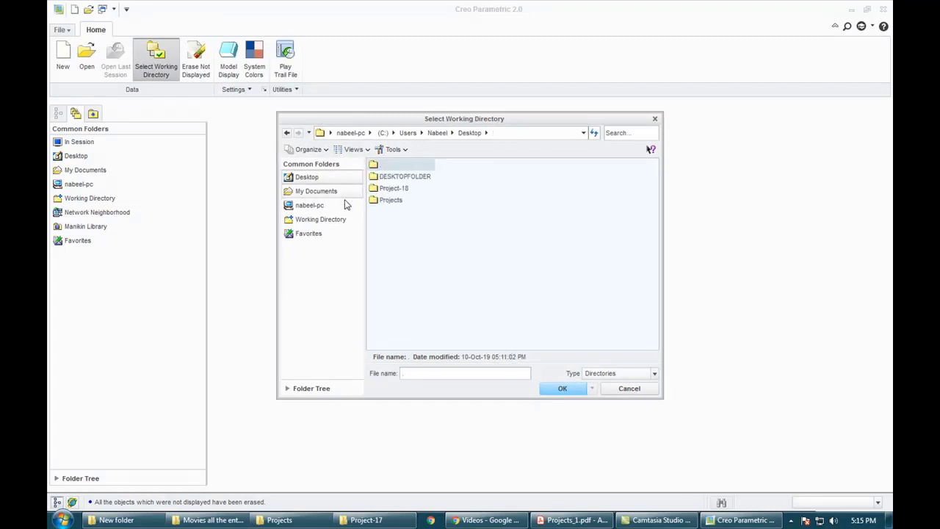
pyautogui.doubleClick(388, 199)
pyautogui.click(560, 392)
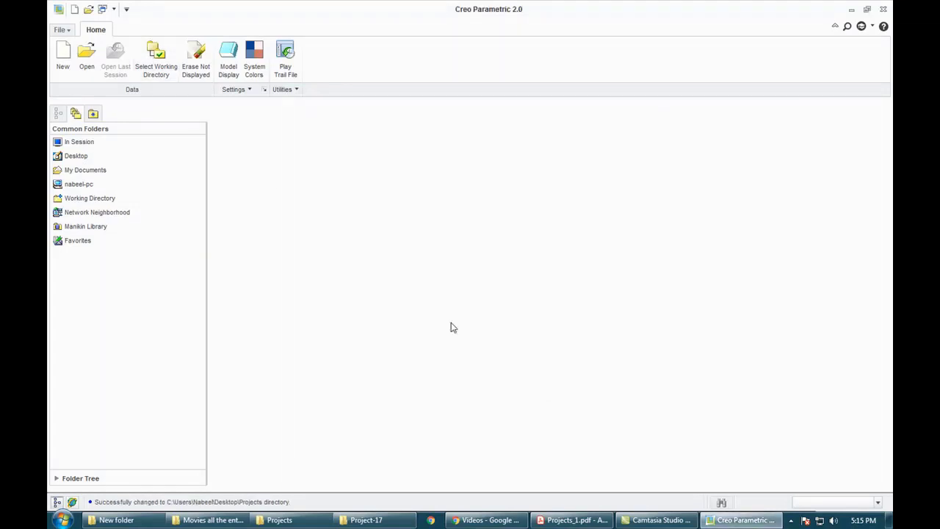
# Create a new solid part named PROJECT-20
pyautogui.click(70, 68)
pyautogui.write('Project-20')
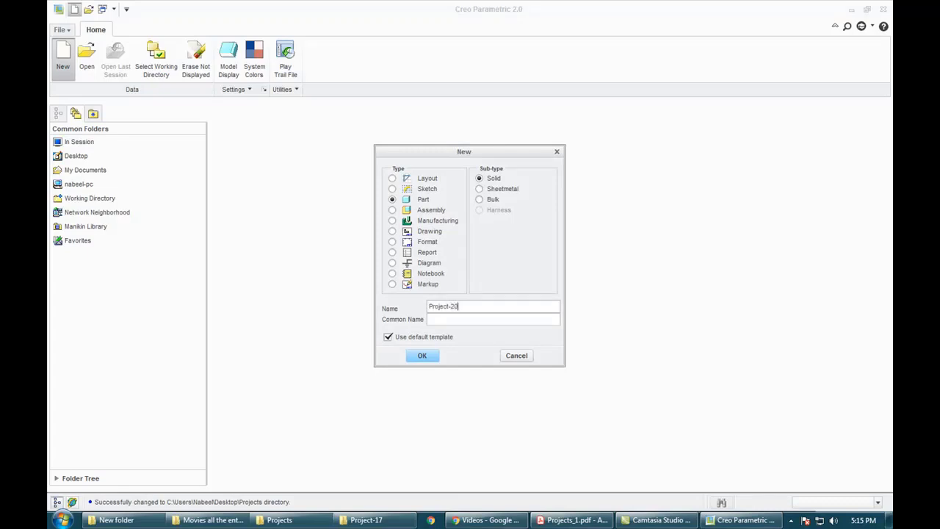
pyautogui.press('Return')
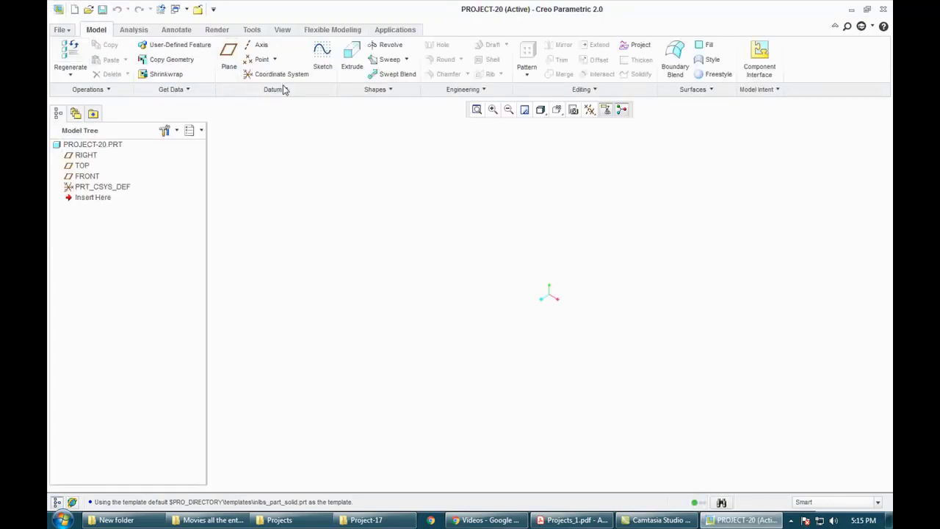
# Show all datum features and review the Project 20 drawing in the PDF
pyautogui.click(605, 109)
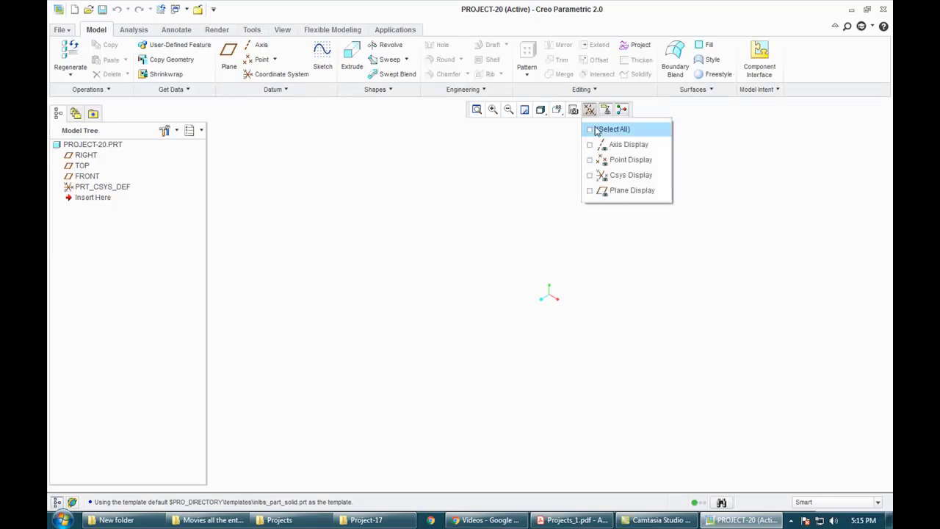
pyautogui.click(595, 129)
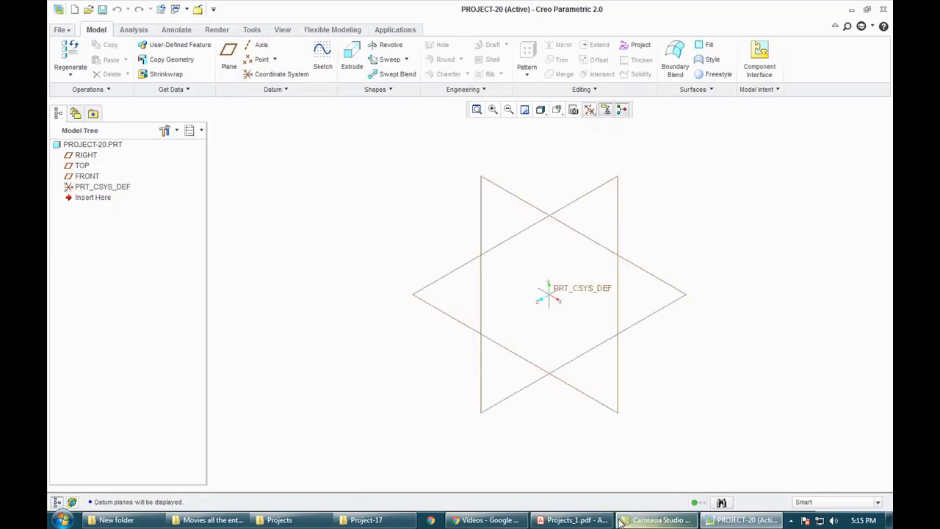
pyautogui.click(572, 520)
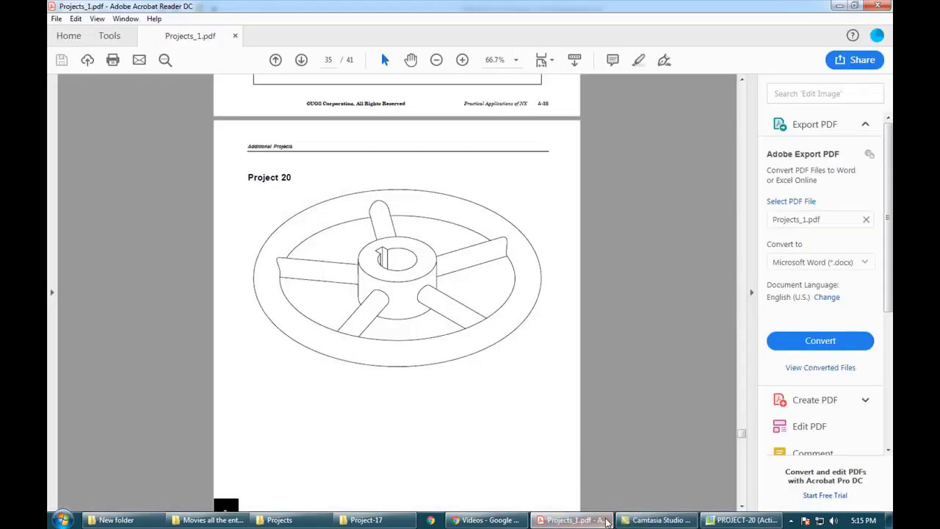
# Start a new extrusion sketched on the TOP datum plane
pyautogui.click(576, 520)
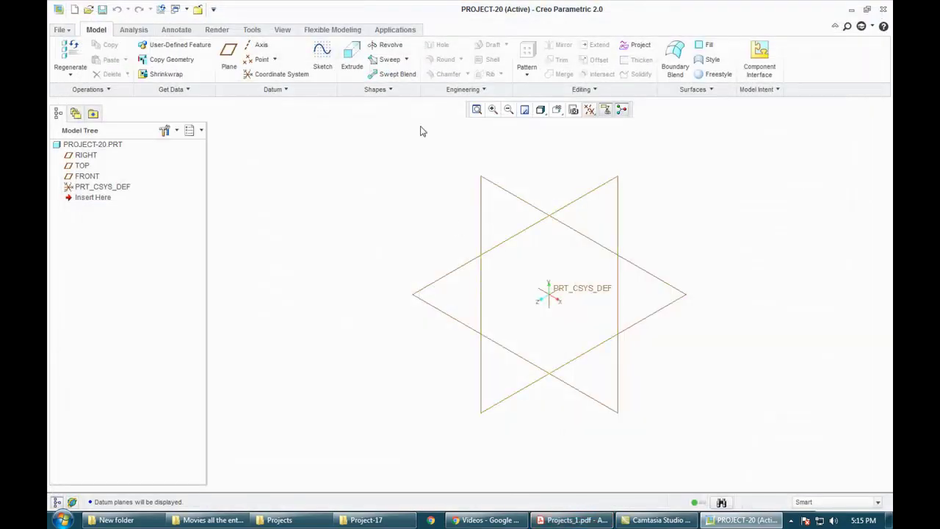
pyautogui.click(351, 59)
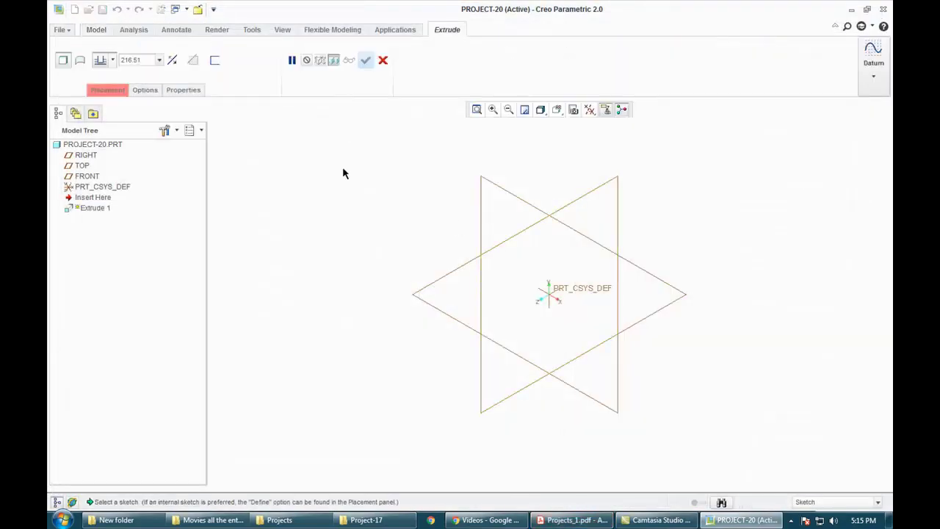
pyautogui.click(677, 305)
# Check page 36's handwheel drawing in Acrobat, rotated clockwise and enlarged, then return to Creo
pyautogui.click(591, 521)
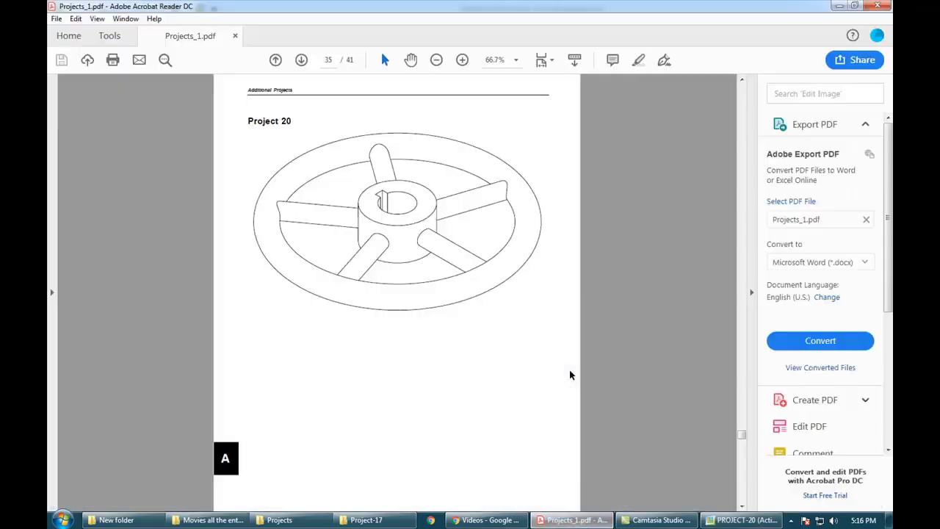
pyautogui.scroll(-5, 569, 369)
pyautogui.scroll(-8, 569, 366)
pyautogui.hotkey('ctrl', 'shift', '+')
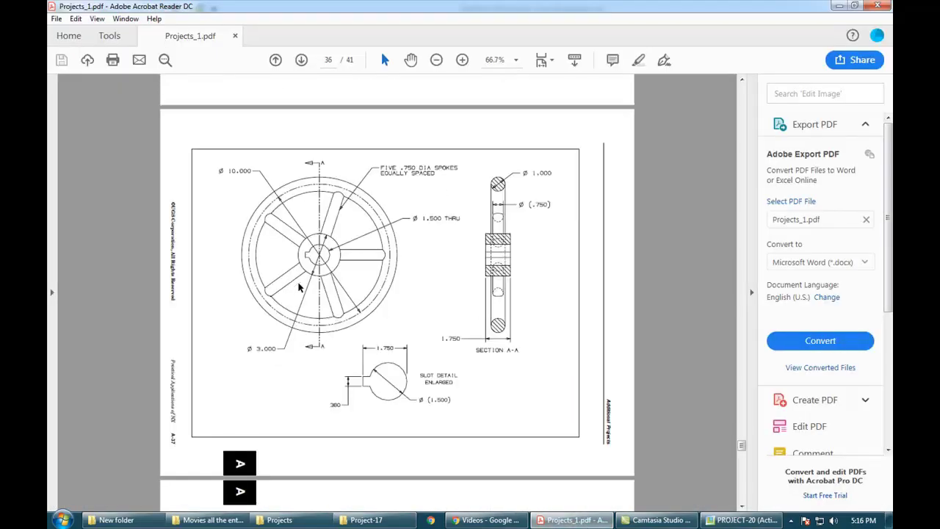
pyautogui.keyDown('ctrl'); pyautogui.scroll(1, 299, 286); pyautogui.keyUp('ctrl')
pyautogui.keyDown('ctrl'); pyautogui.scroll(1, 299, 286); pyautogui.keyUp('ctrl')
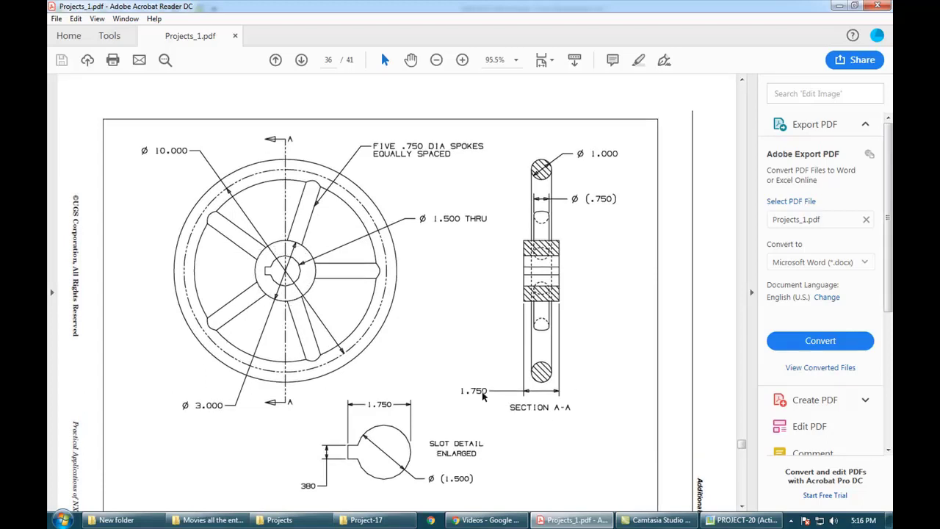
pyautogui.click(743, 520)
# Sketch a 3.00-diameter circle centred on the origin
pyautogui.click(298, 74)
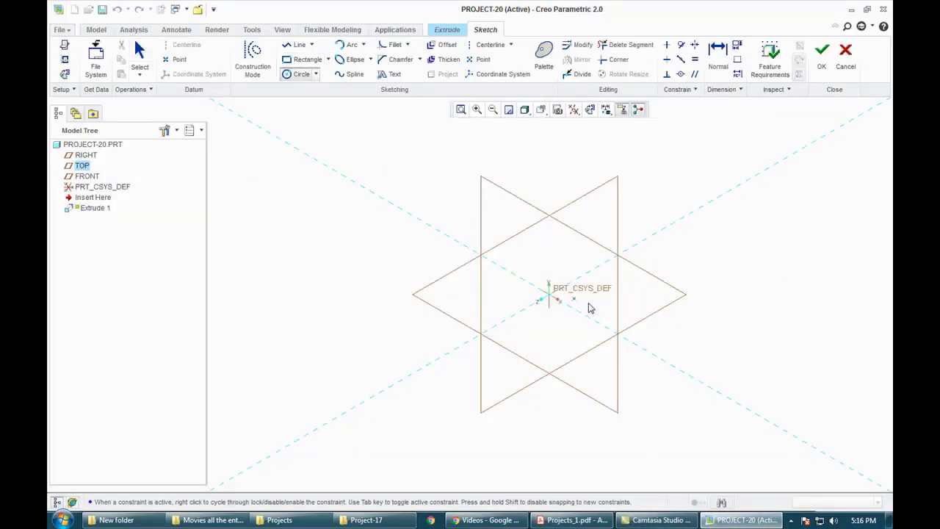
pyautogui.click(549, 296)
pyautogui.click(517, 292)
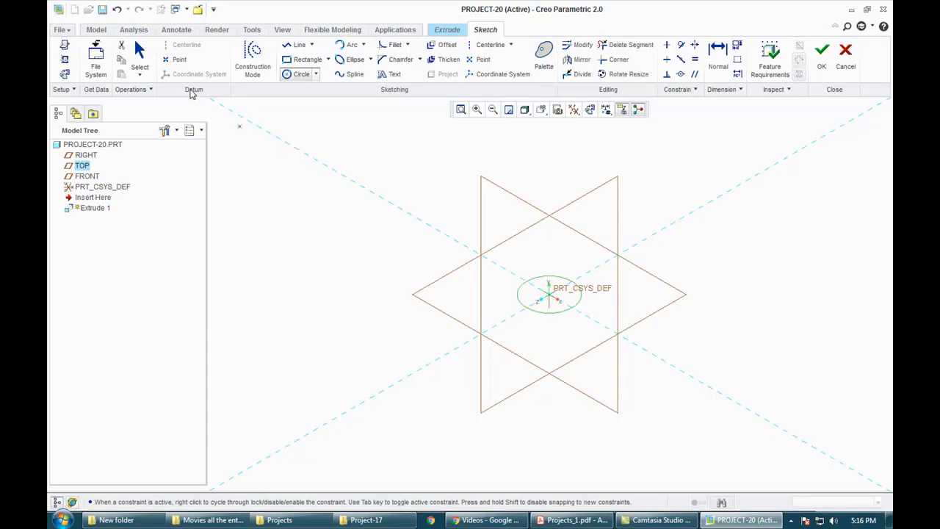
pyautogui.click(140, 55)
pyautogui.doubleClick(526, 269)
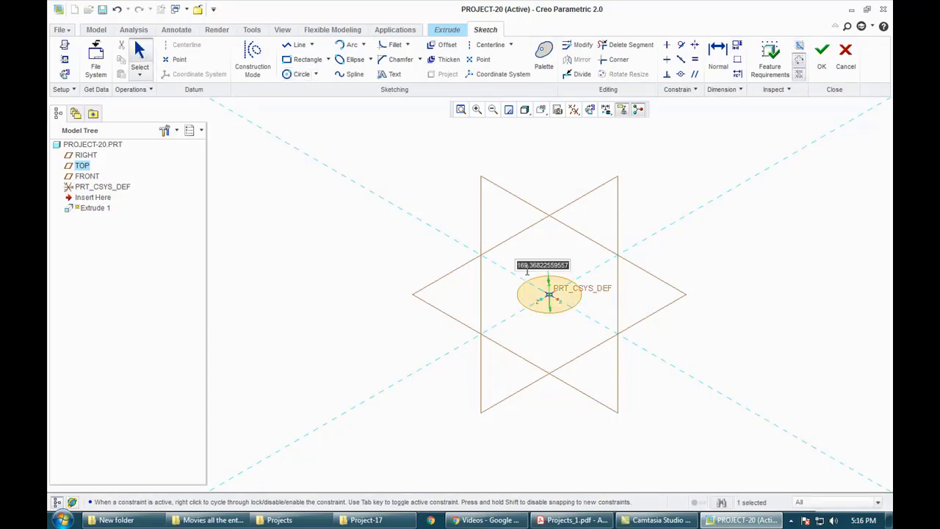
pyautogui.write('3')
pyautogui.press('Return')
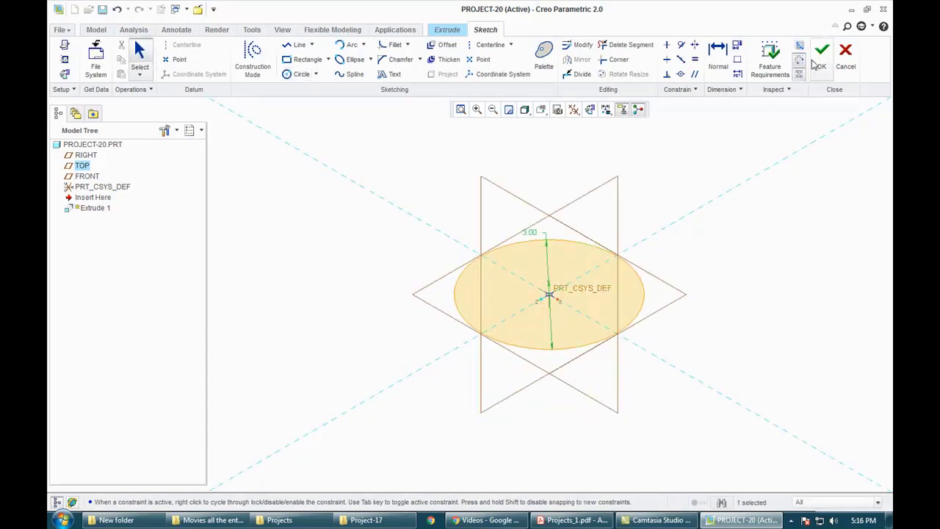
pyautogui.click(821, 49)
# Extrude the circle symmetrically to a depth of 1.75
pyautogui.click(113, 60)
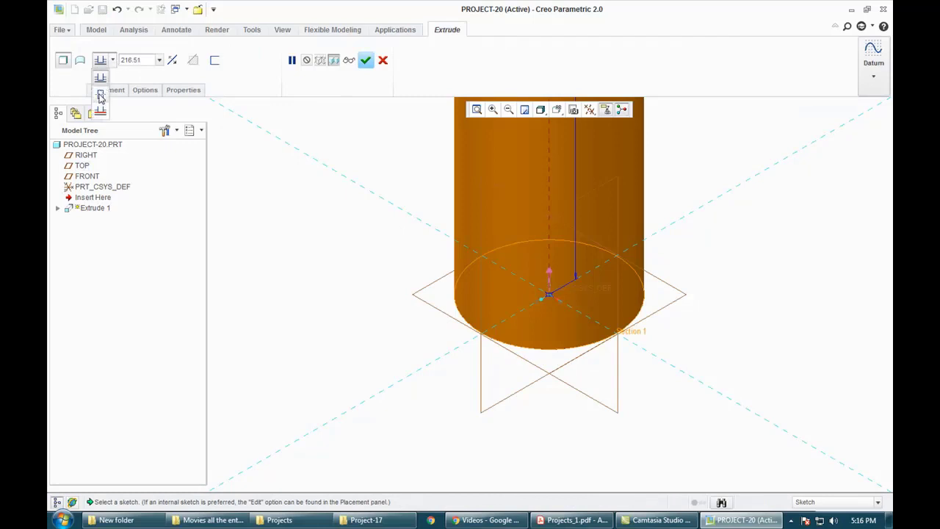
pyautogui.click(100, 95)
pyautogui.write('1.7')
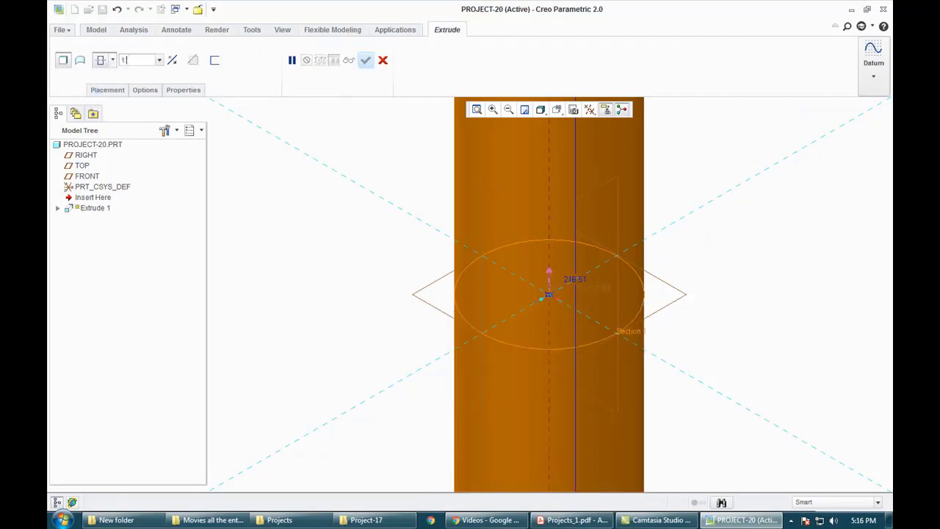
pyautogui.write('5')
pyautogui.press('Return')
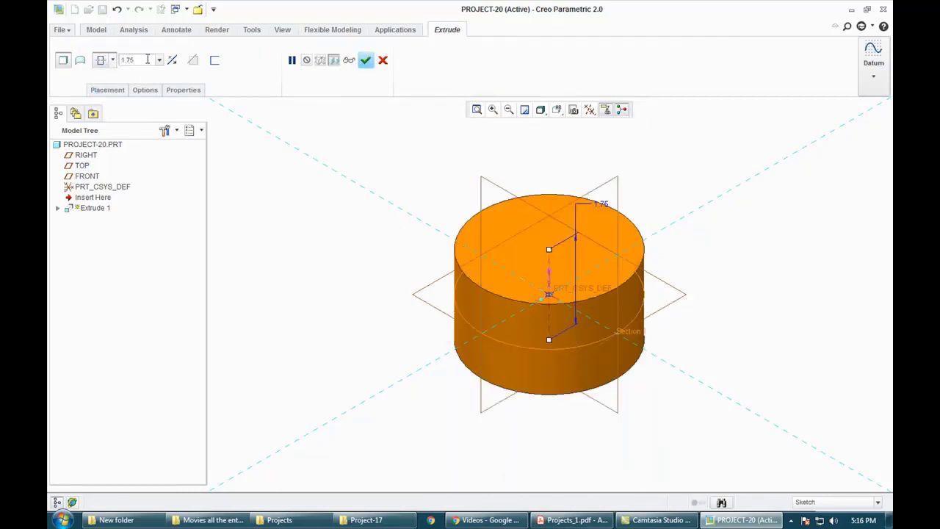
pyautogui.middleClick(266, 184)
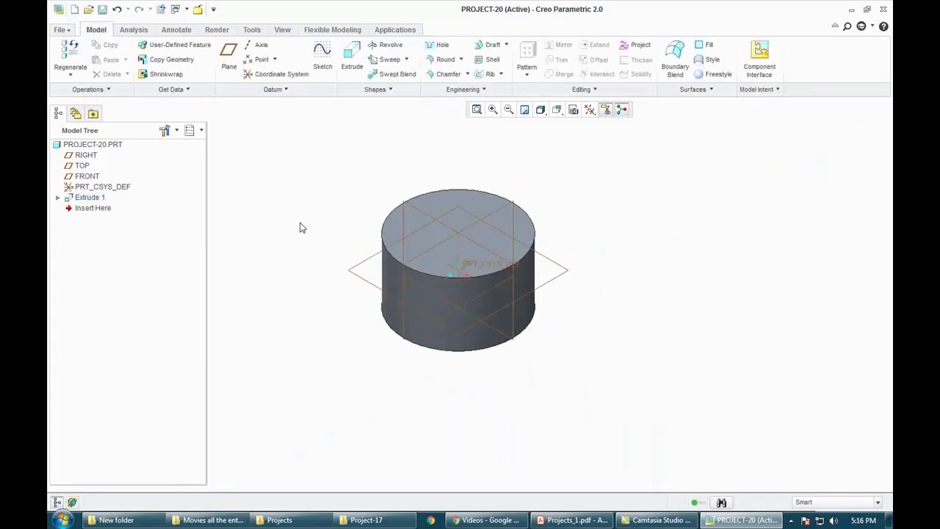
pyautogui.click(599, 516)
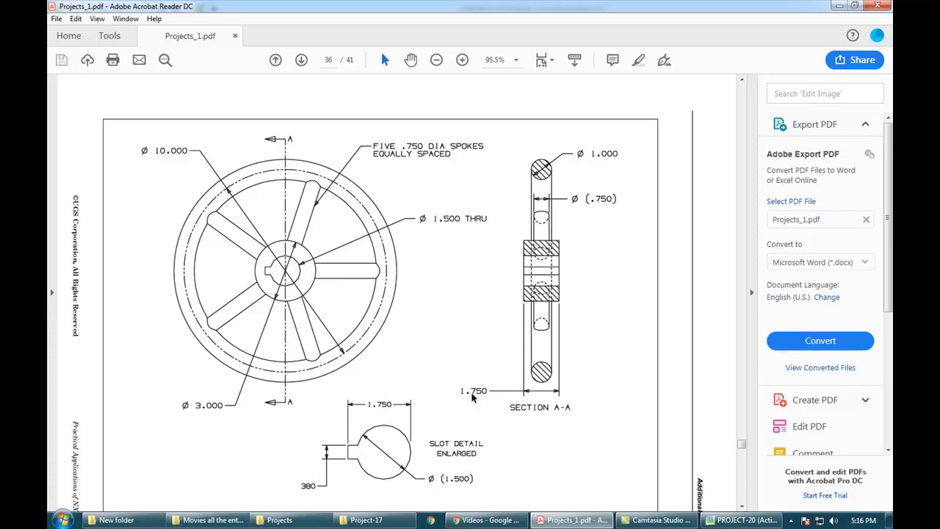
pyautogui.click(742, 520)
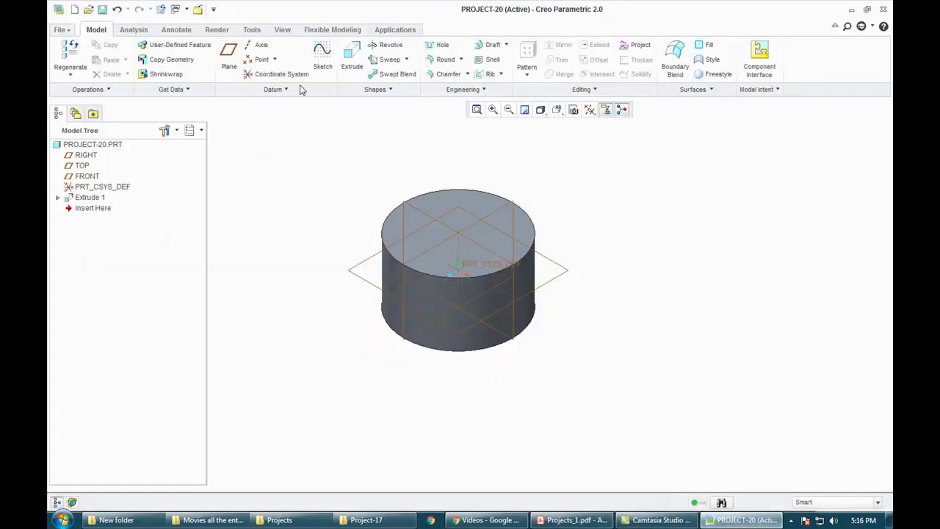
# Start a revolve sketched on the RIGHT plane, viewed flat, with a centerline
pyautogui.click(387, 44)
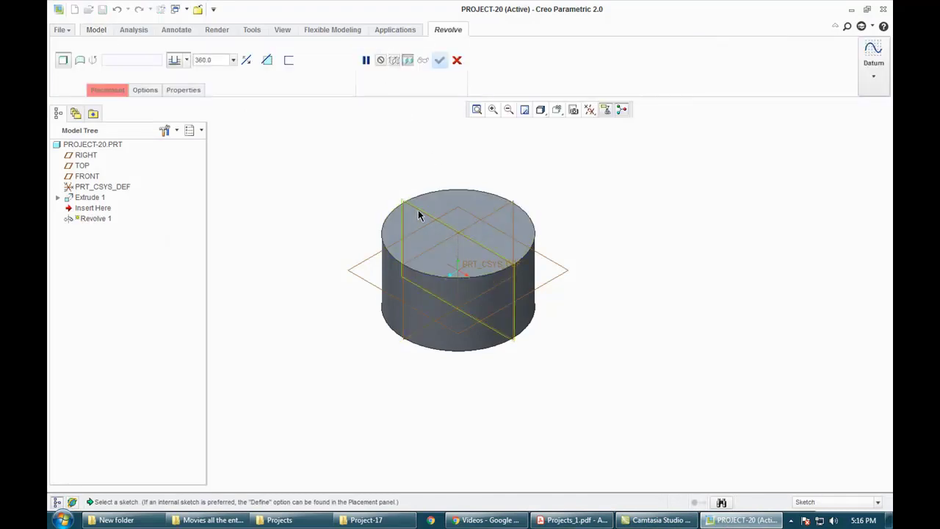
pyautogui.click(492, 215)
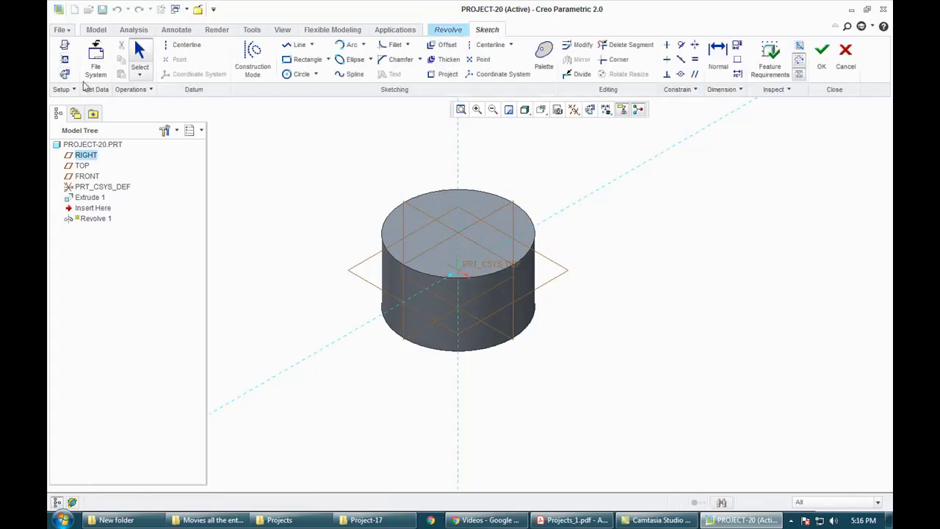
pyautogui.click(66, 75)
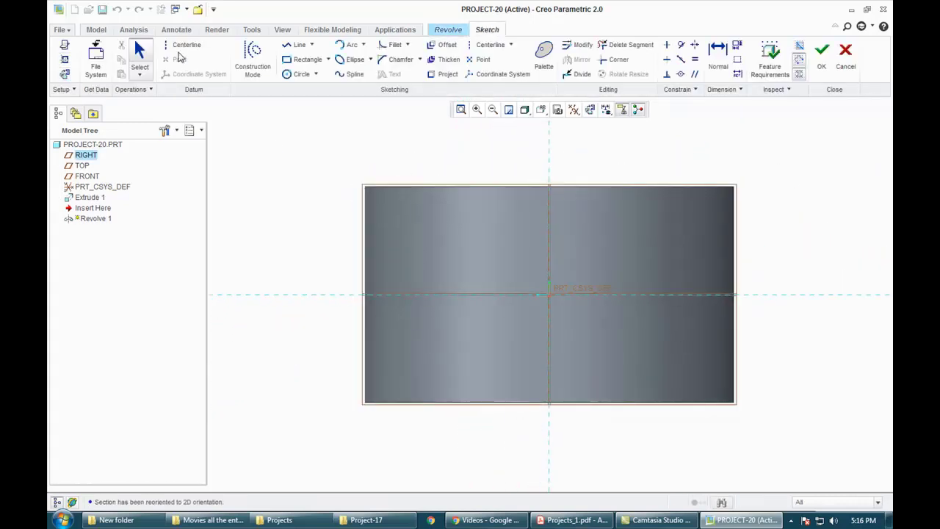
pyautogui.click(187, 44)
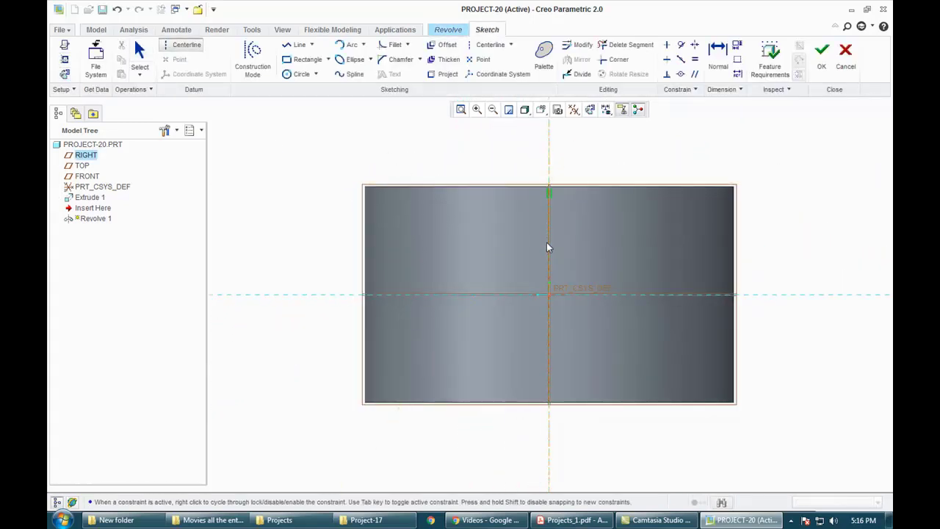
pyautogui.scroll(-5, 544, 247)
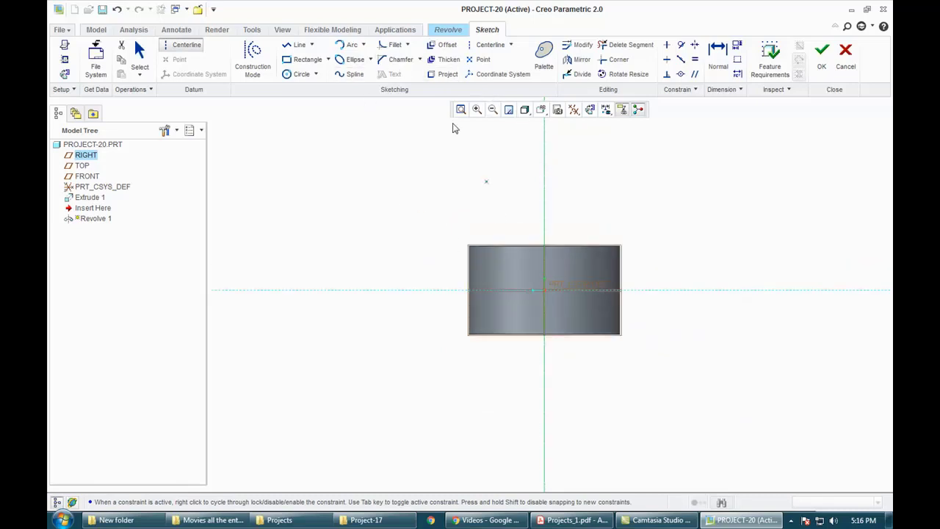
# Revolve a 1.00-diameter circle, dimensioned 10 from the axis, into the torus rim
pyautogui.click(299, 73)
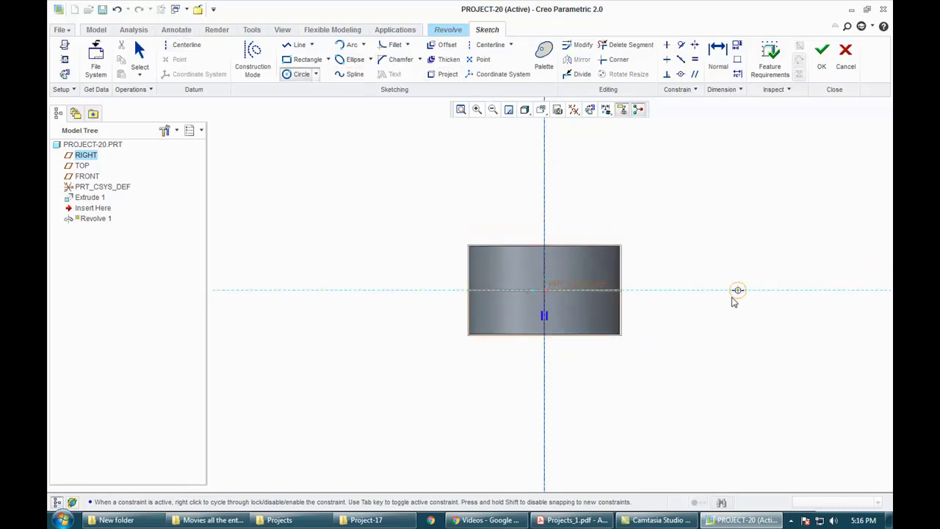
pyautogui.click(737, 290)
pyautogui.click(751, 289)
pyautogui.middleClick(702, 269)
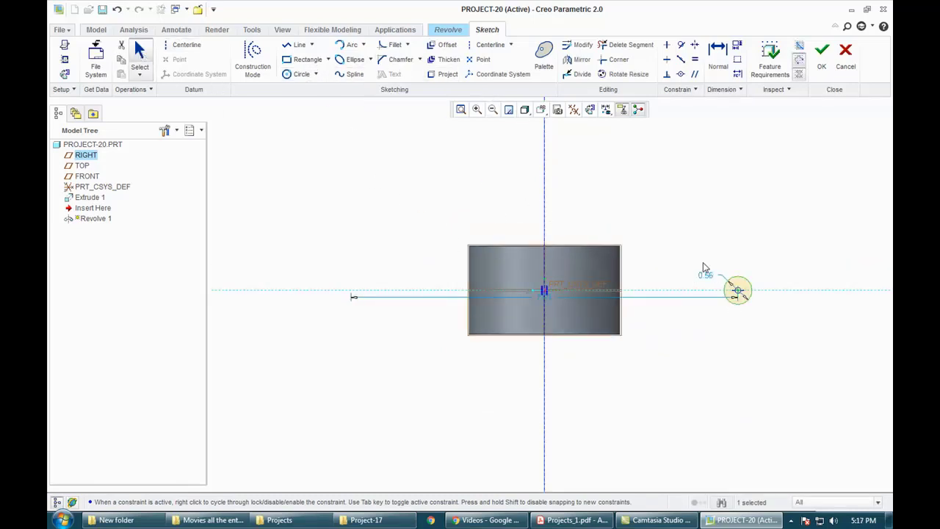
pyautogui.write('1')
pyautogui.press('Return')
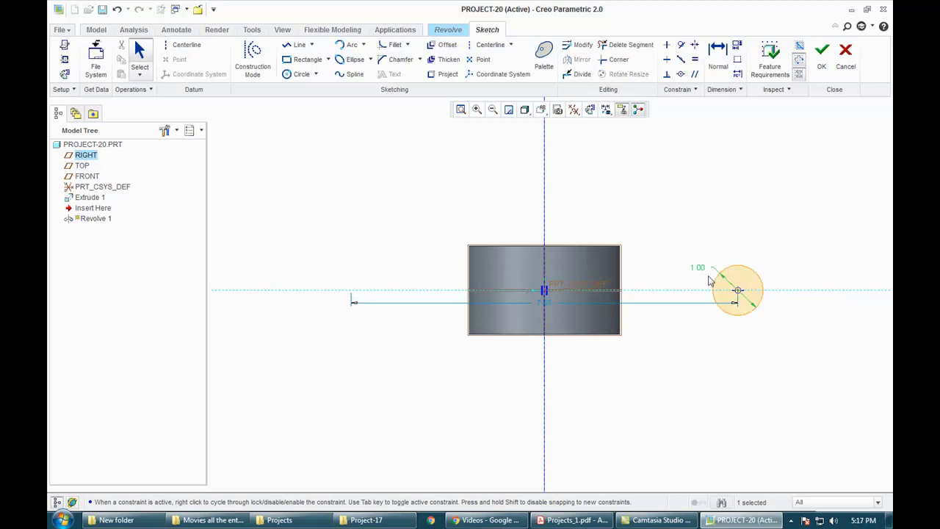
pyautogui.doubleClick(552, 308)
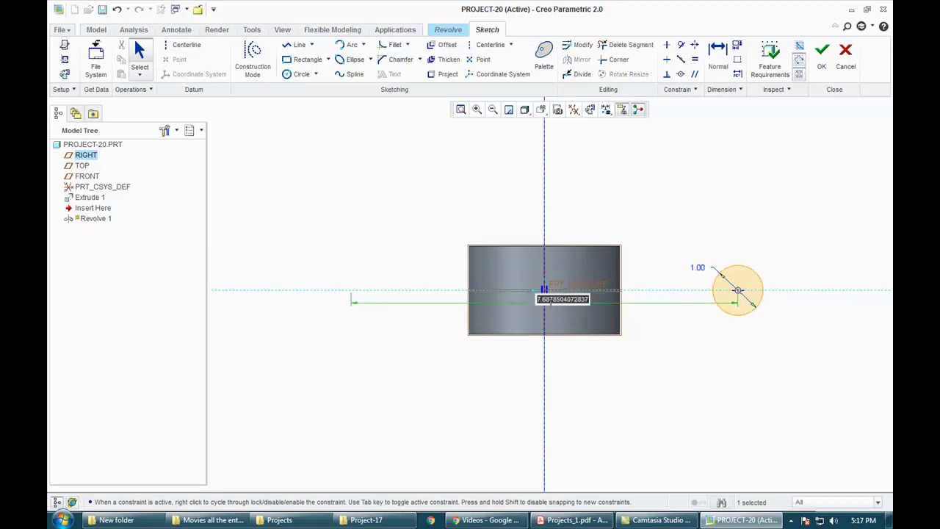
pyautogui.write('10')
pyautogui.press('Return')
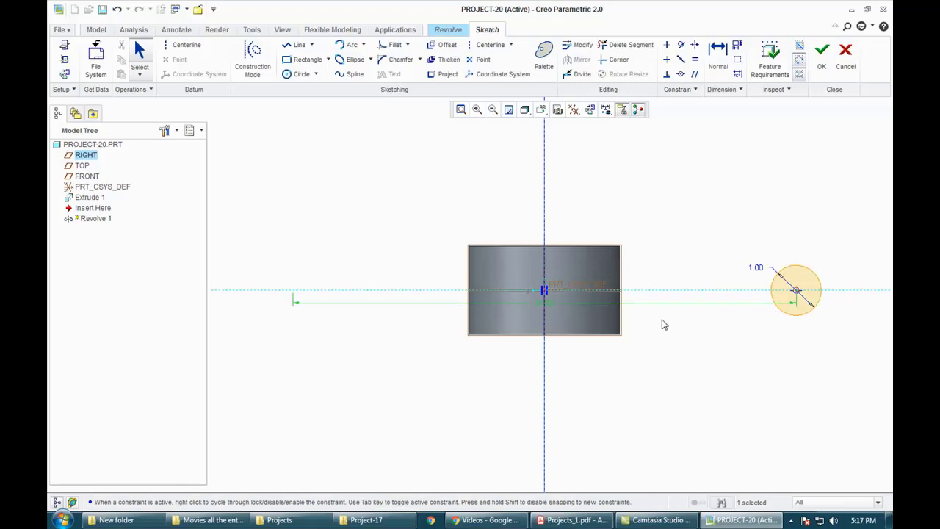
pyautogui.click(821, 51)
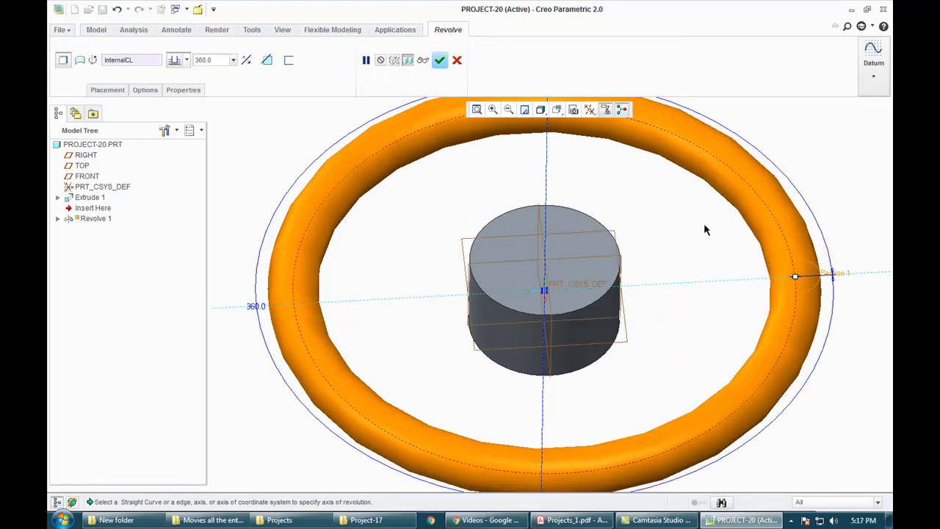
pyautogui.middleClick(703, 230)
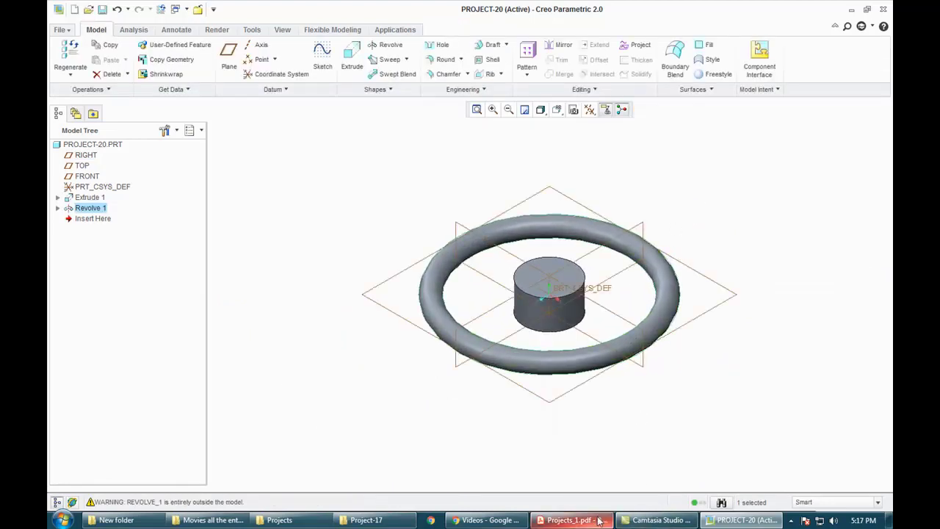
# Turn the page 35 isometric handwheel drawing upright for reference, then return to Creo
pyautogui.click(576, 520)
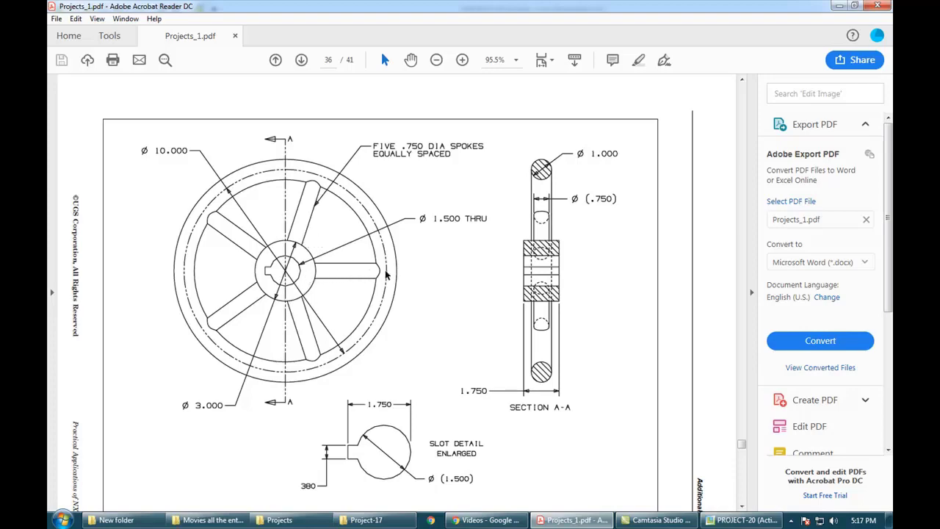
pyautogui.scroll(5, 554, 333)
pyautogui.scroll(2, 552, 343)
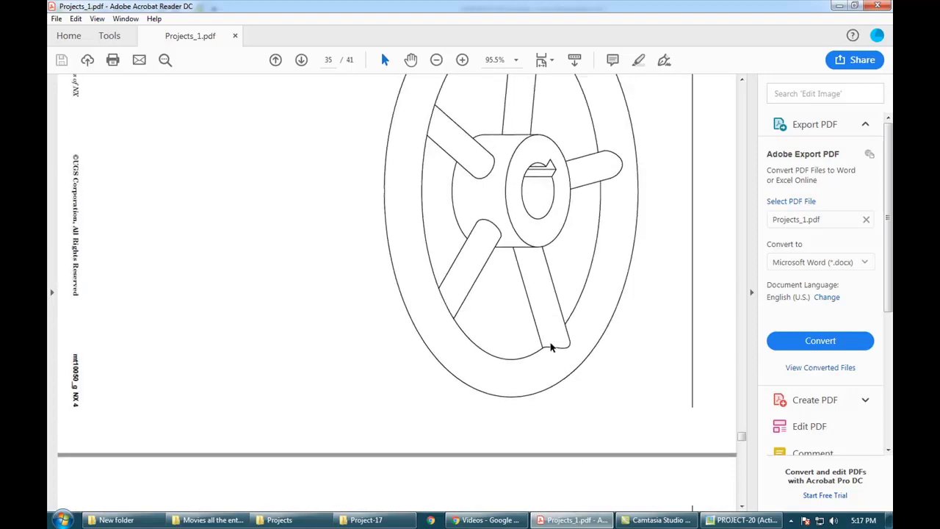
pyautogui.scroll(2, 560, 337)
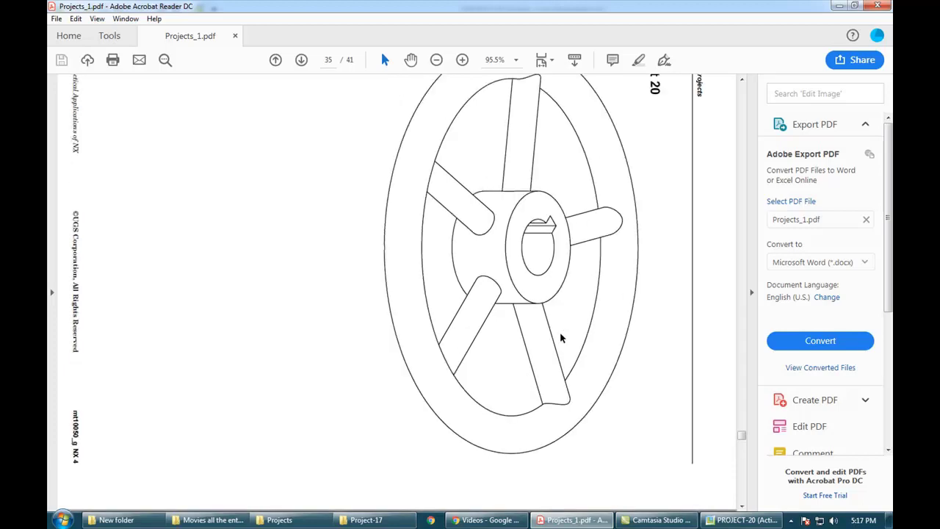
pyautogui.hotkey('ctrl', 'shift', '-')
pyautogui.scroll(1, 555, 335)
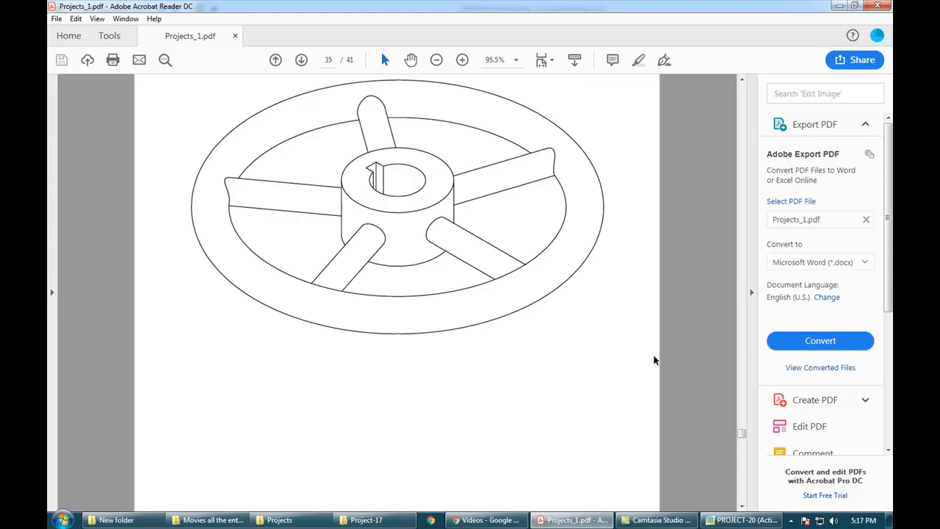
pyautogui.click(742, 520)
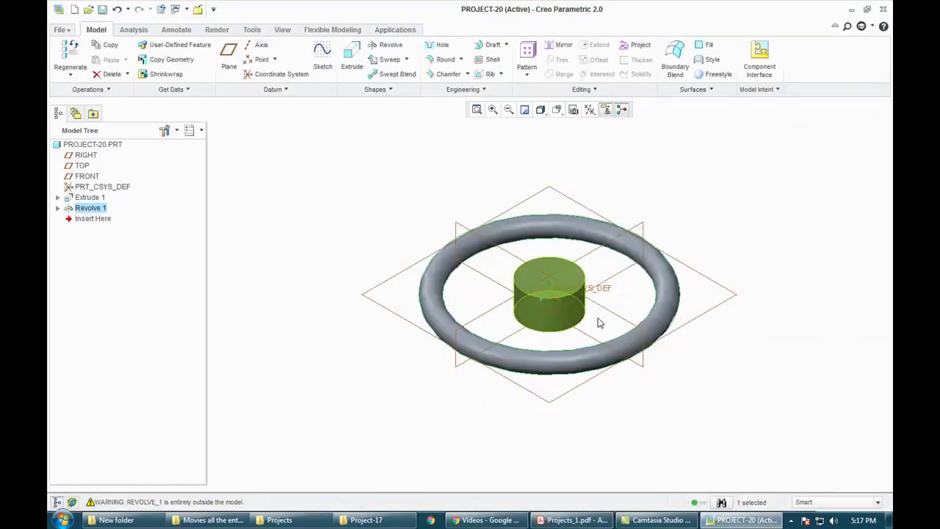
# Sketch a small spoke circle at the origin and set its diameter
pyautogui.click(573, 520)
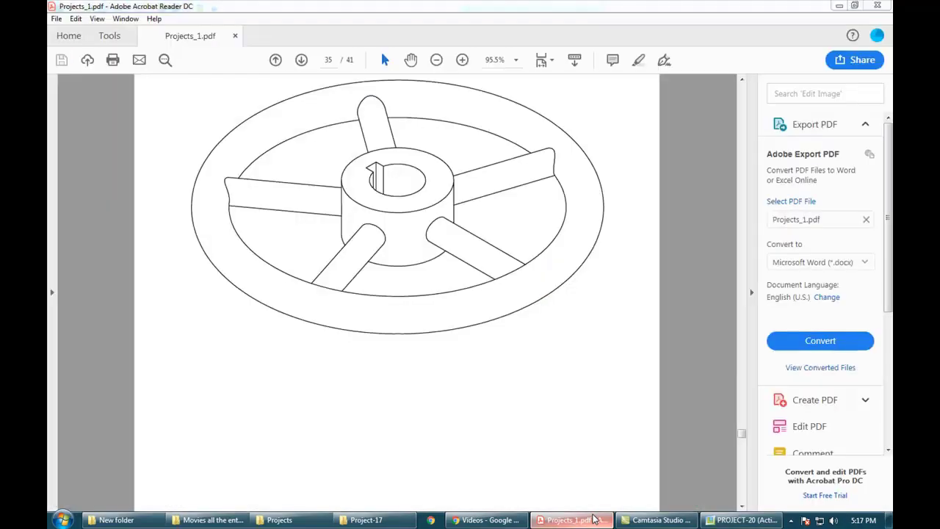
pyautogui.click(594, 518)
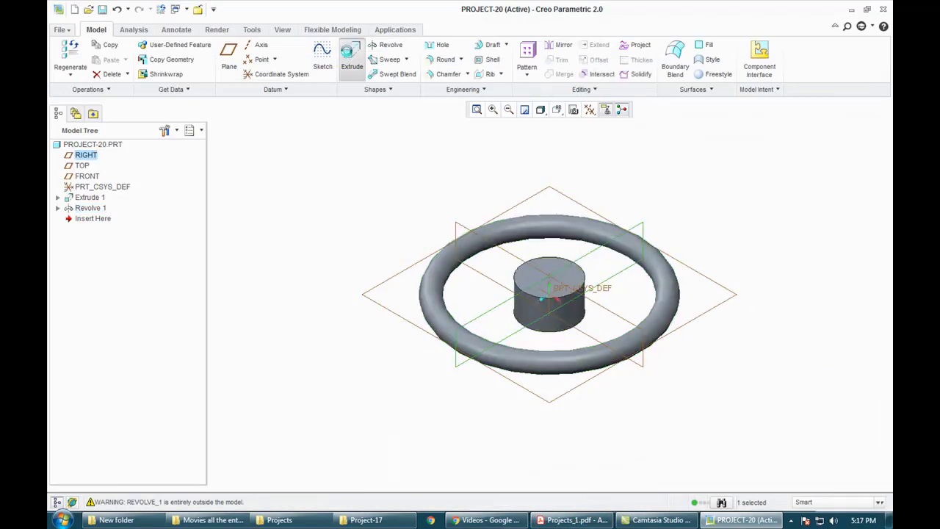
pyautogui.click(352, 55)
pyautogui.click(301, 73)
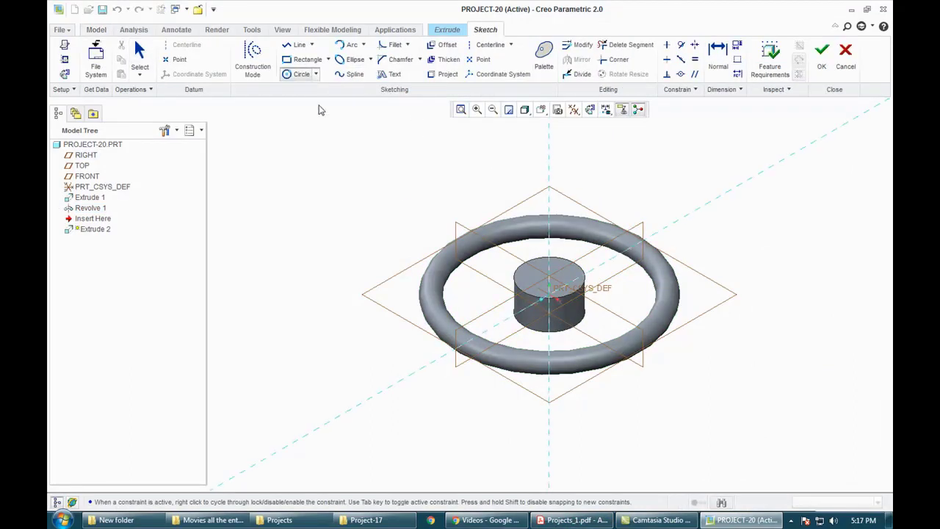
pyautogui.click(548, 295)
pyautogui.click(552, 308)
pyautogui.middleClick(456, 306)
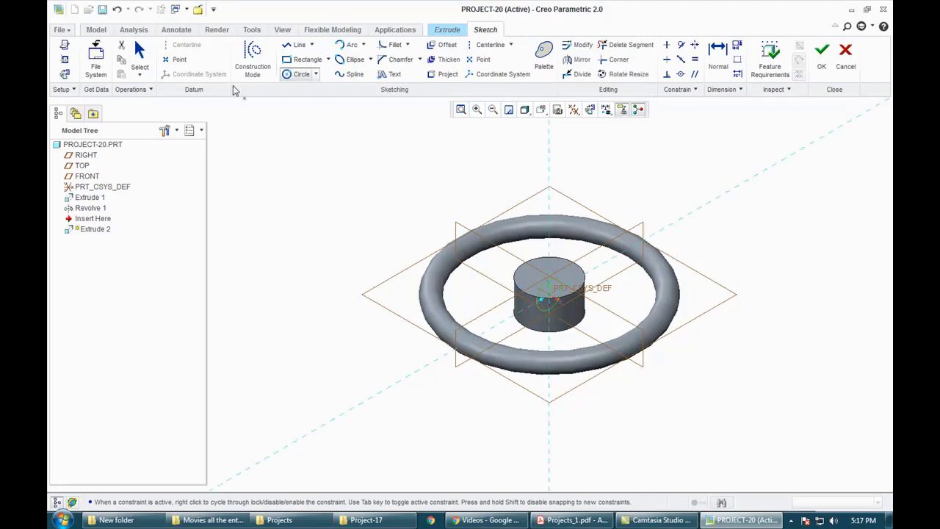
pyautogui.click(132, 49)
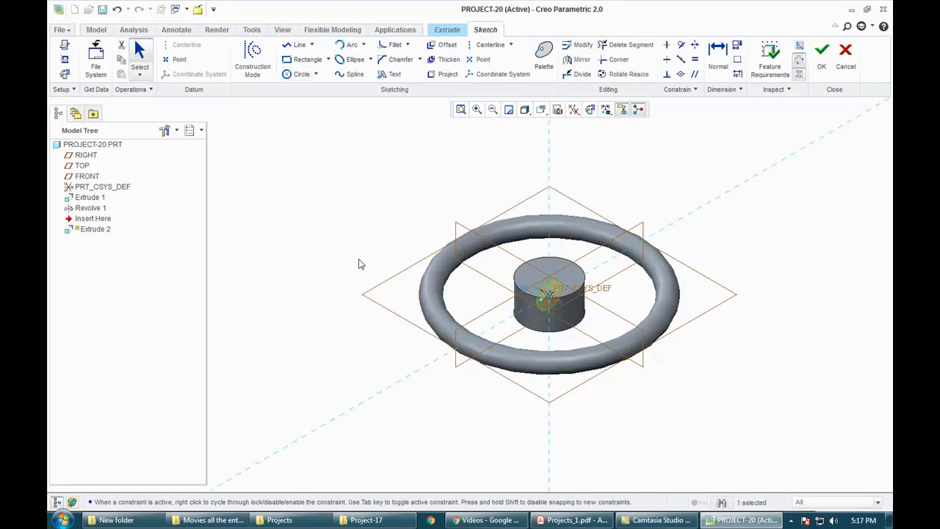
pyautogui.doubleClick(520, 294)
pyautogui.press('Return')
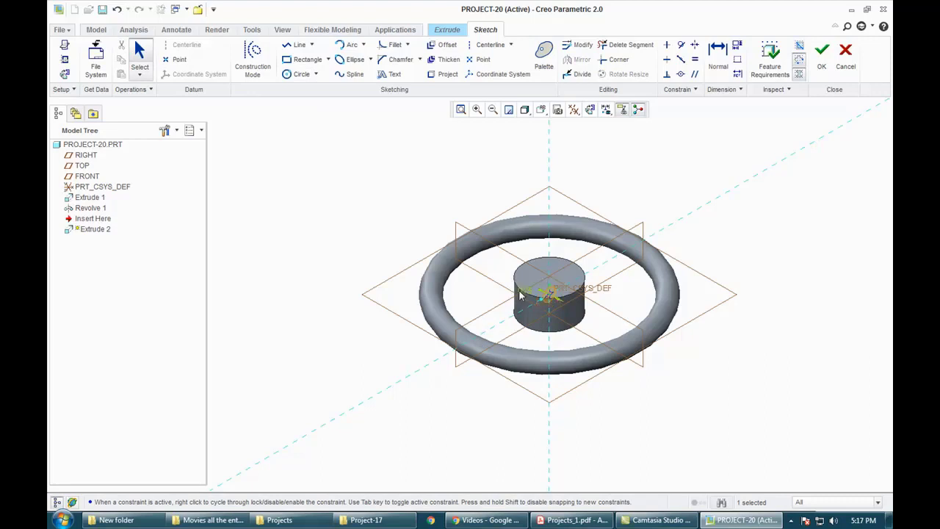
# Extrude the spoke circle up to the selected torus rim surface
pyautogui.click(821, 49)
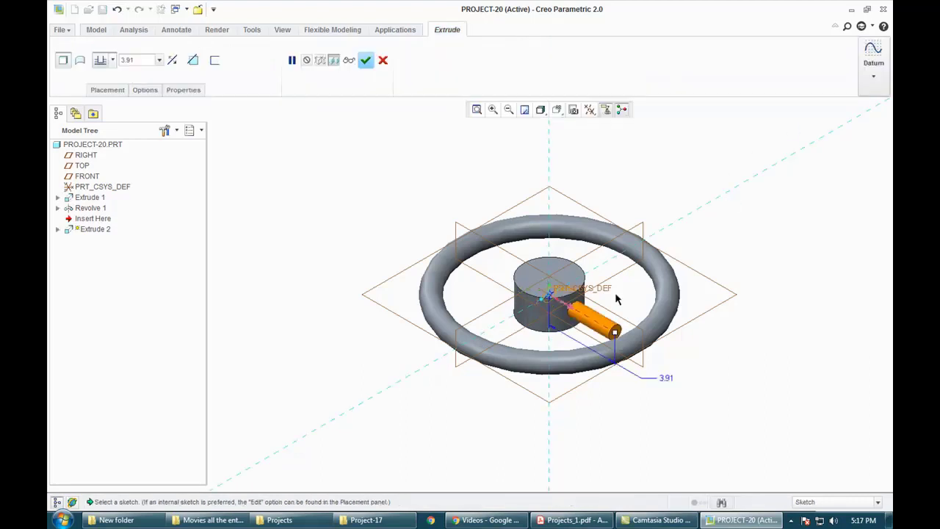
pyautogui.click(112, 60)
pyautogui.click(100, 149)
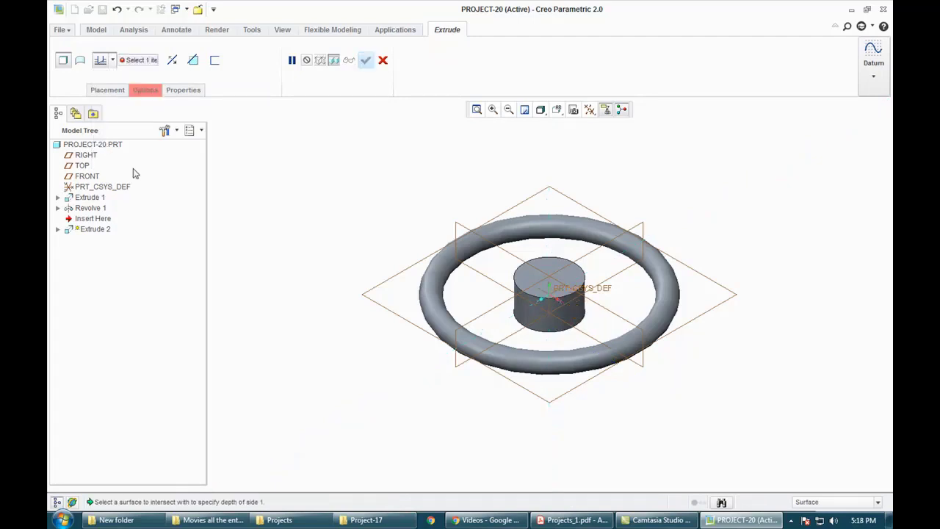
pyautogui.moveTo(343, 277); pyautogui.dragTo(471, 334, button='middle')
pyautogui.click(624, 371)
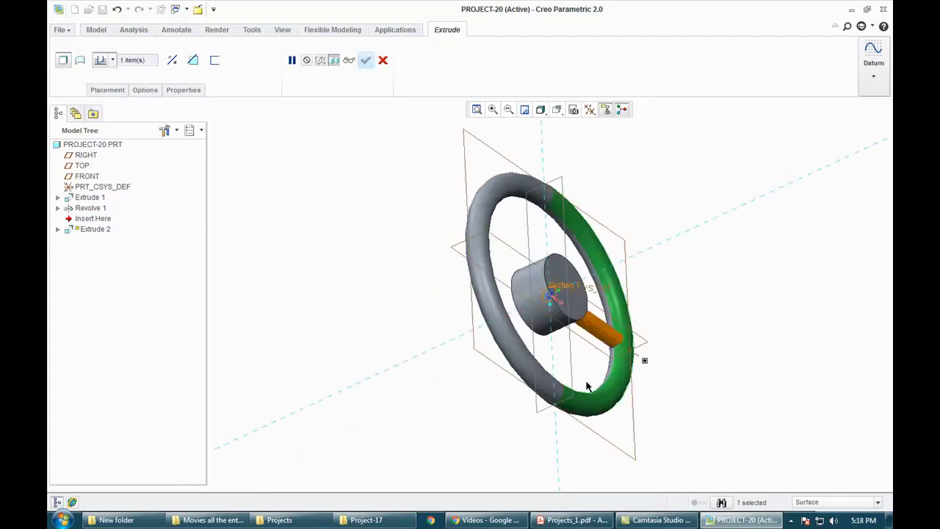
pyautogui.moveTo(644, 359)
pyautogui.mouseDown(button='middle')
pyautogui.moveTo(524, 396)
pyautogui.moveTo(522, 384)
pyautogui.mouseUp(button='middle')
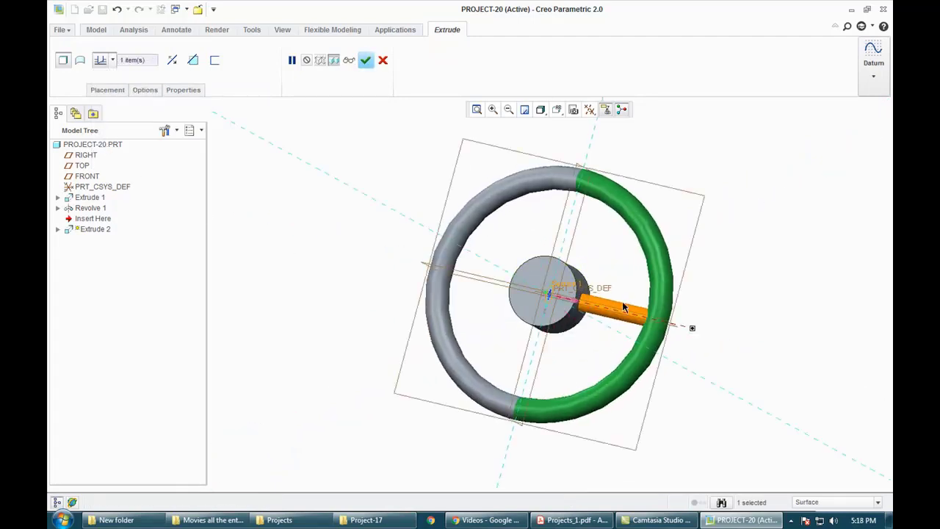
pyautogui.middleClick(621, 287)
pyautogui.moveTo(613, 300)
pyautogui.mouseDown(button='middle')
pyautogui.moveTo(625, 240)
pyautogui.moveTo(619, 316)
pyautogui.mouseUp(button='middle')
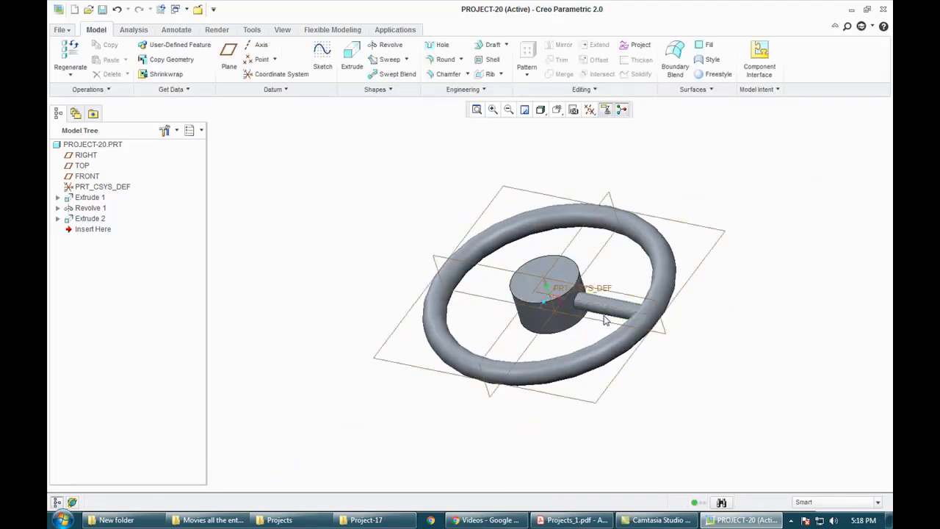
# Axis-pattern the Extrude 2 spoke about the hub axis: 5 members over 360°
pyautogui.click(82, 219)
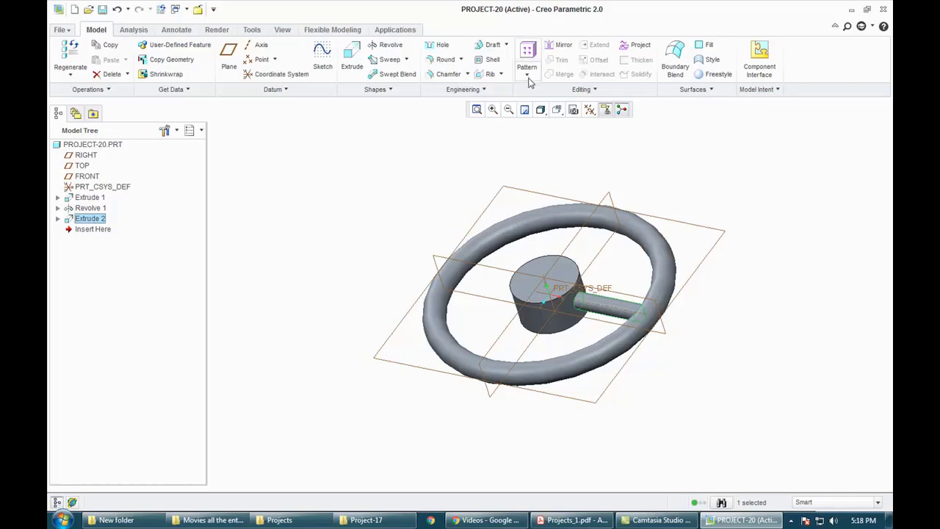
pyautogui.click(527, 76)
pyautogui.click(539, 91)
pyautogui.click(88, 63)
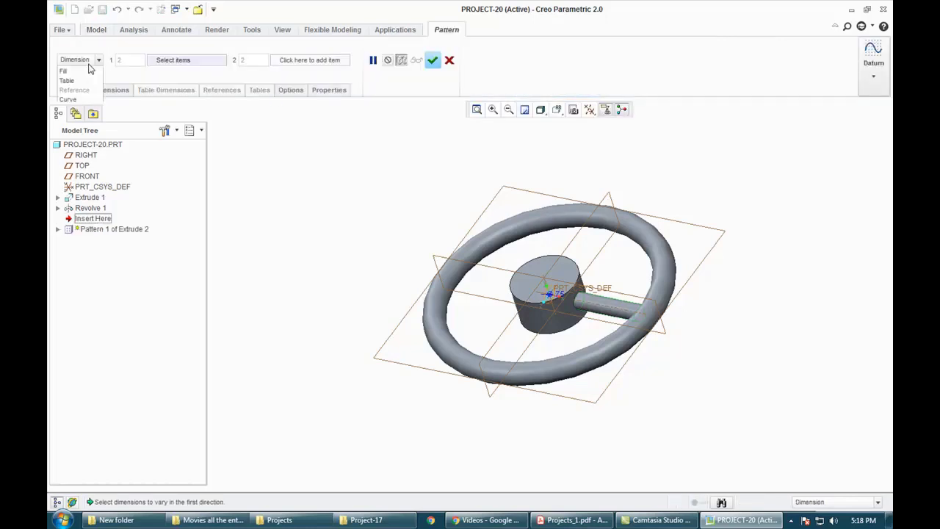
pyautogui.click(67, 88)
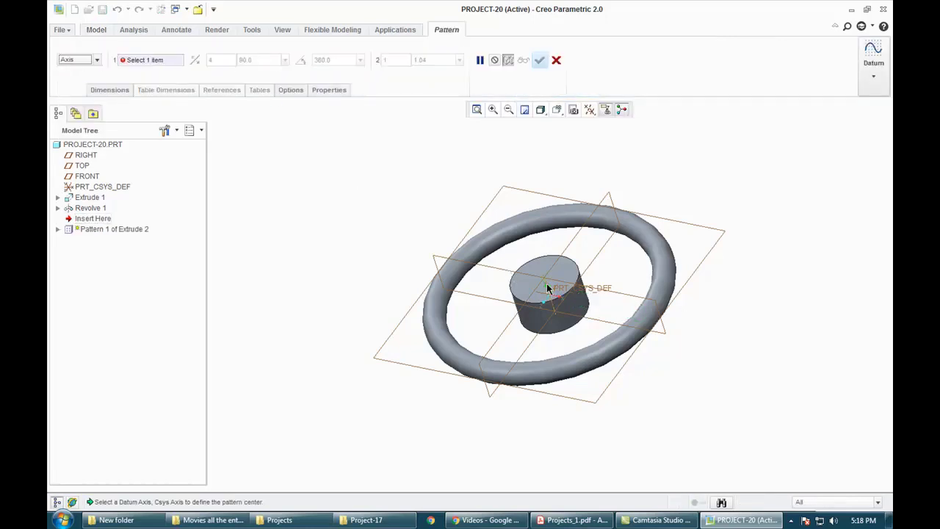
pyautogui.click(547, 288)
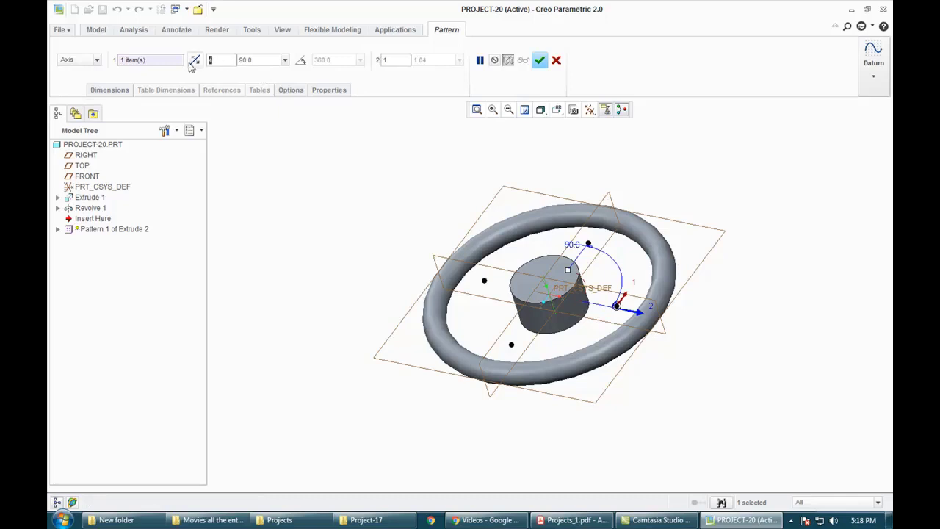
pyautogui.click(221, 60)
pyautogui.write('5')
pyautogui.click(301, 60)
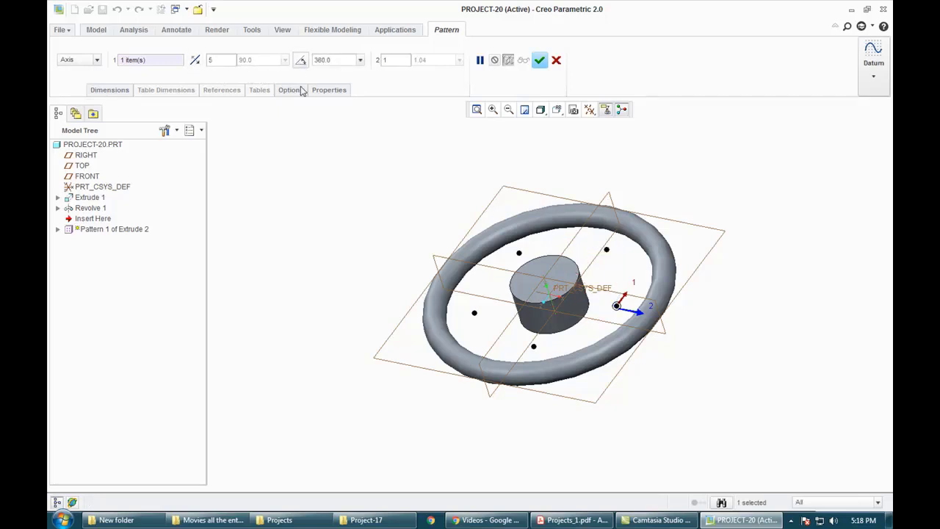
pyautogui.middleClick(370, 187)
pyautogui.hotkey('ctrl', 'd')
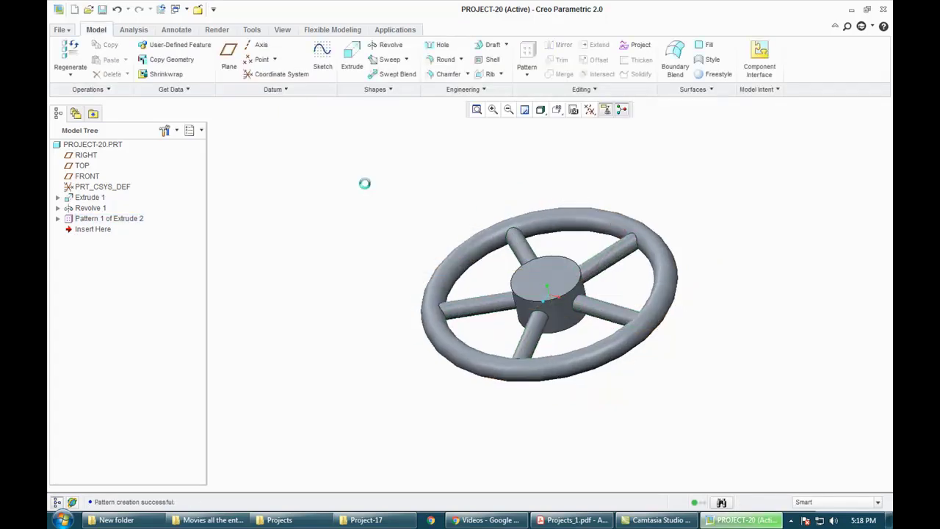
# Check the wheel dimensions on page 36 of Projects_1.pdf, then minimise Acrobat
pyautogui.click(552, 520)
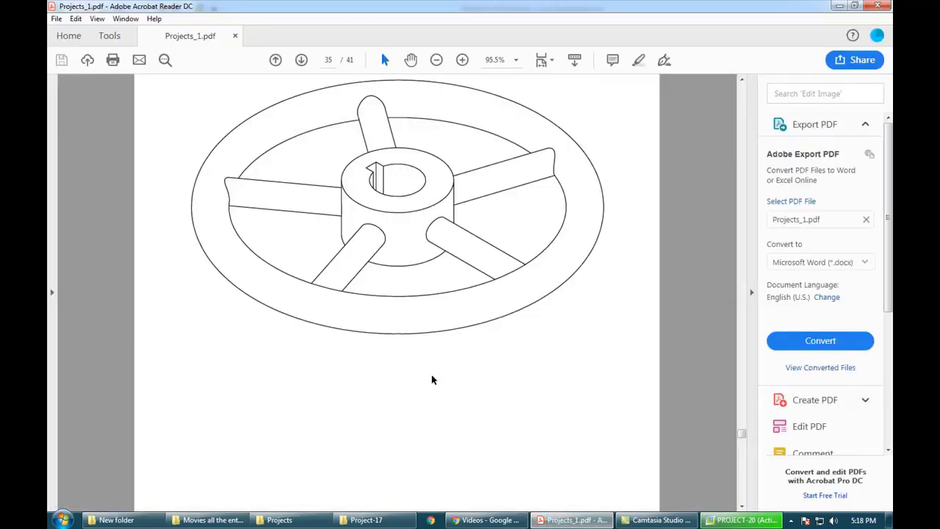
pyautogui.scroll(-5, 432, 380)
pyautogui.scroll(-1, 429, 381)
pyautogui.scroll(-3, 427, 382)
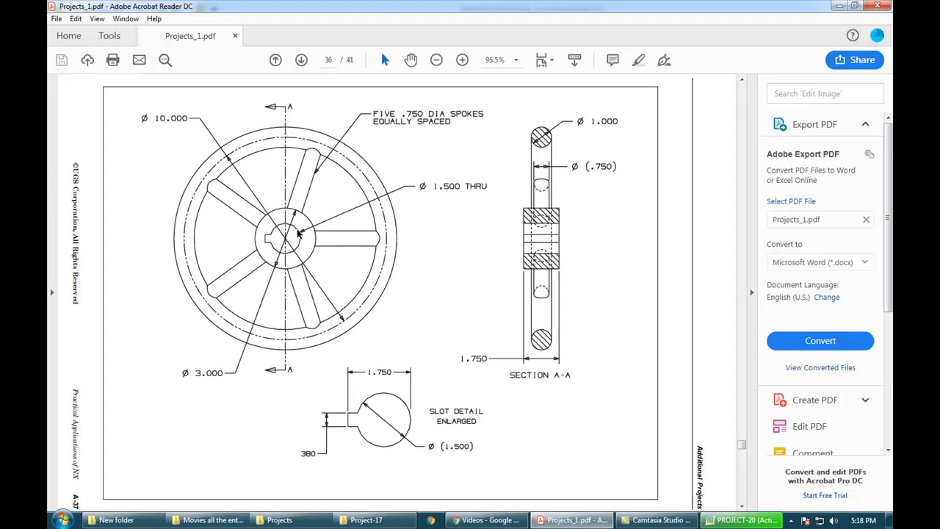
pyautogui.click(554, 514)
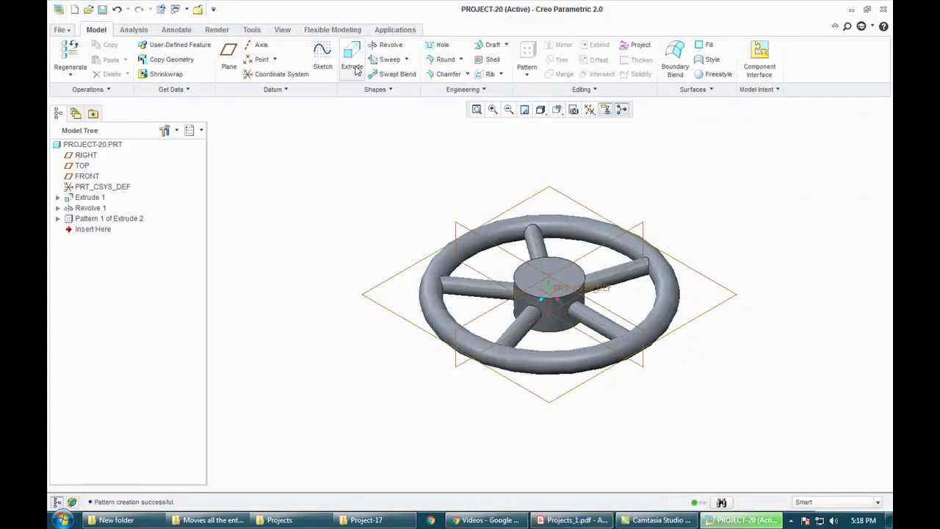
# Bore a 1.50-diameter hole through the hub, placed on its top face and axis
pyautogui.click(433, 46)
pyautogui.click(546, 276)
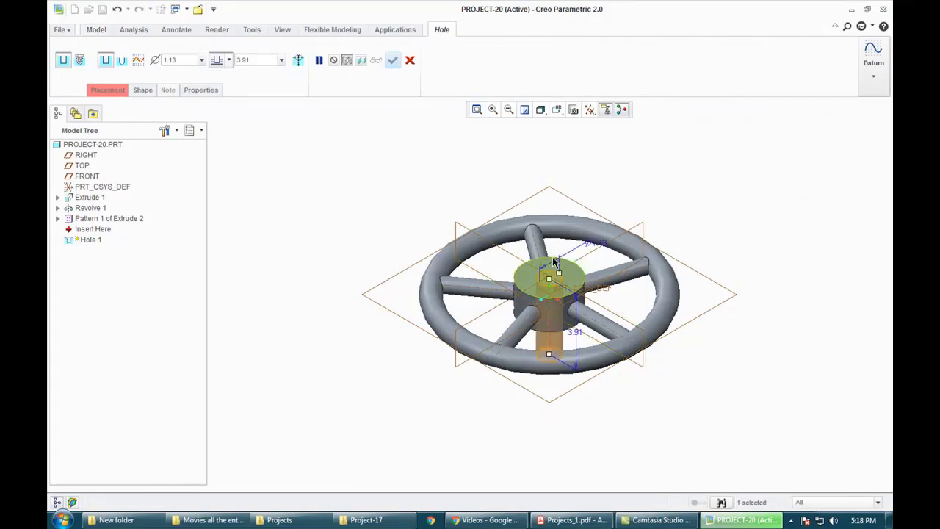
pyautogui.keyDown('ctrl'); pyautogui.click(532, 274); pyautogui.keyUp('ctrl')
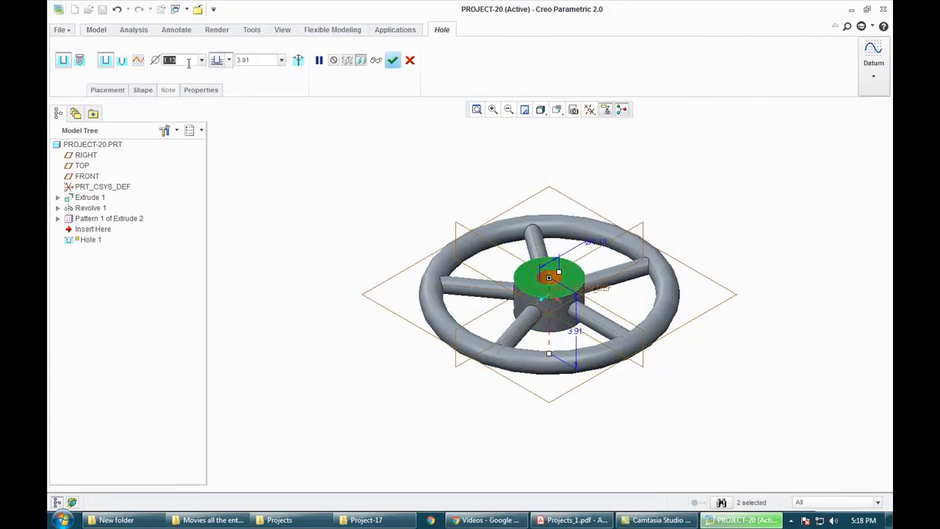
pyautogui.write('1.5')
pyautogui.press('Return')
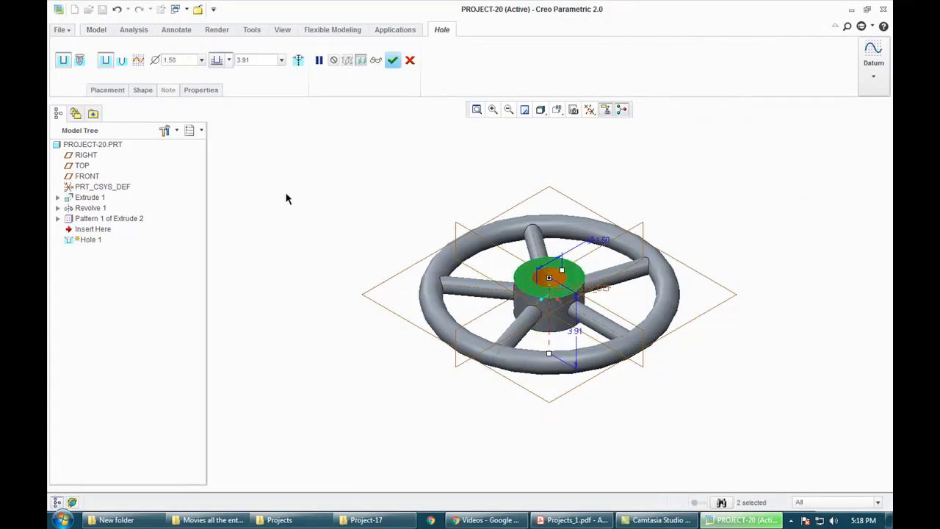
pyautogui.moveTo(285, 198); pyautogui.dragTo(311, 263, button='middle')
pyautogui.middleClick(311, 263)
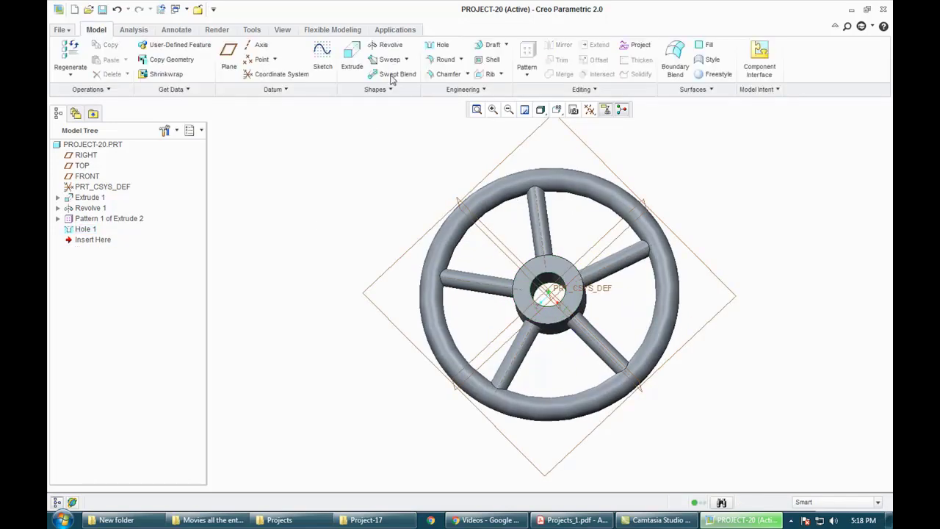
# Start a new extrude sketched on the TOP datum plane and check the PDF slot detail
pyautogui.click(353, 53)
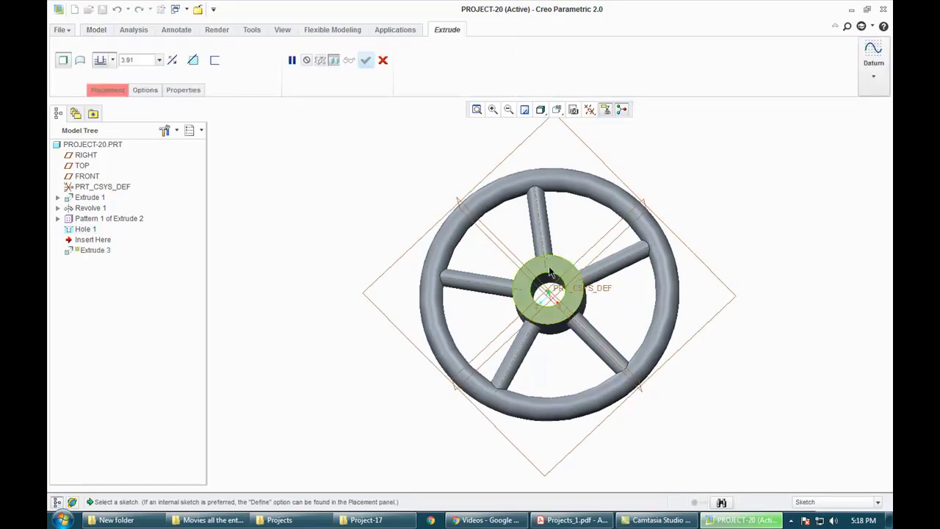
pyautogui.click(721, 290)
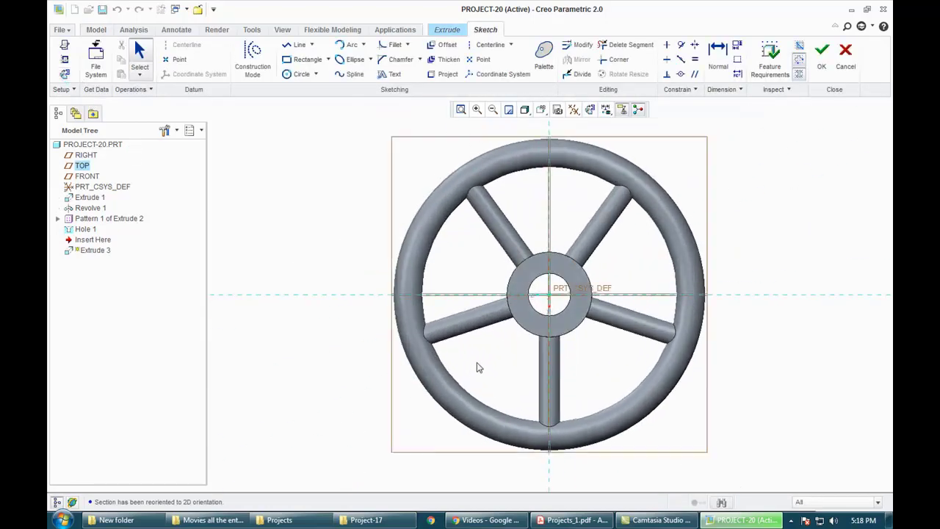
pyautogui.click(587, 521)
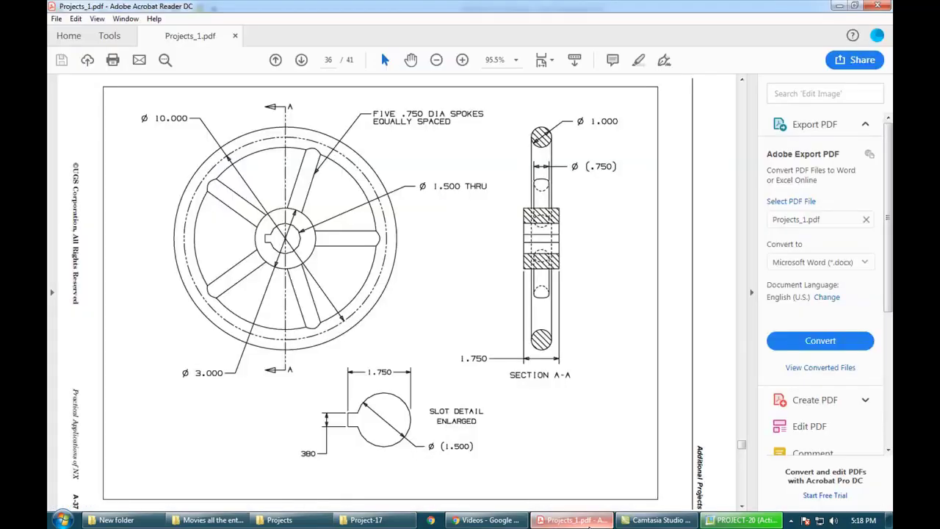
pyautogui.click(587, 522)
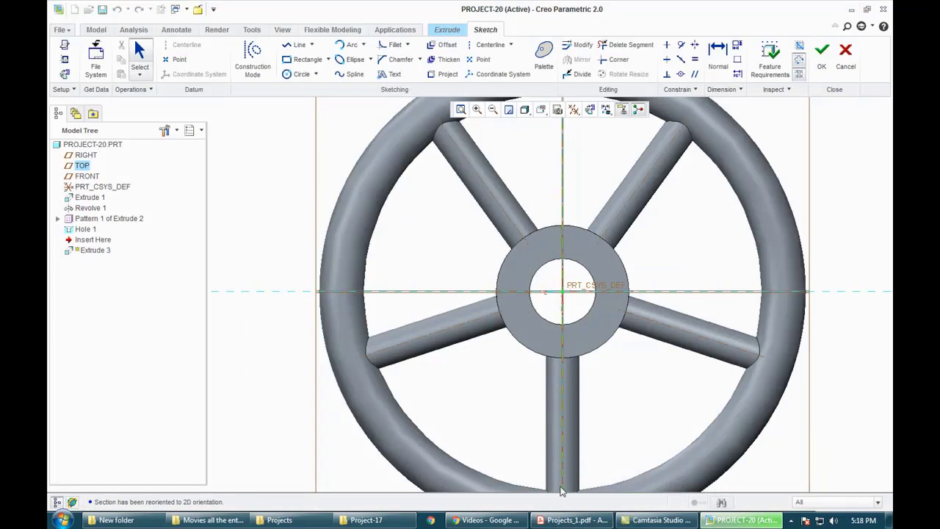
pyautogui.click(561, 520)
# Draw a center rectangle on the bore's top edge and set its width to .380
pyautogui.click(328, 60)
pyautogui.click(325, 103)
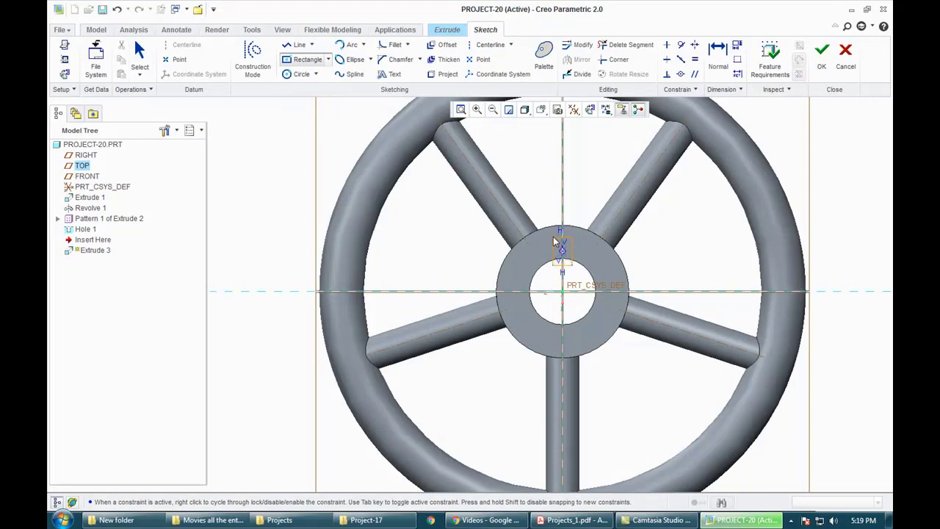
pyautogui.click(553, 238)
pyautogui.middleClick(510, 336)
pyautogui.click(572, 520)
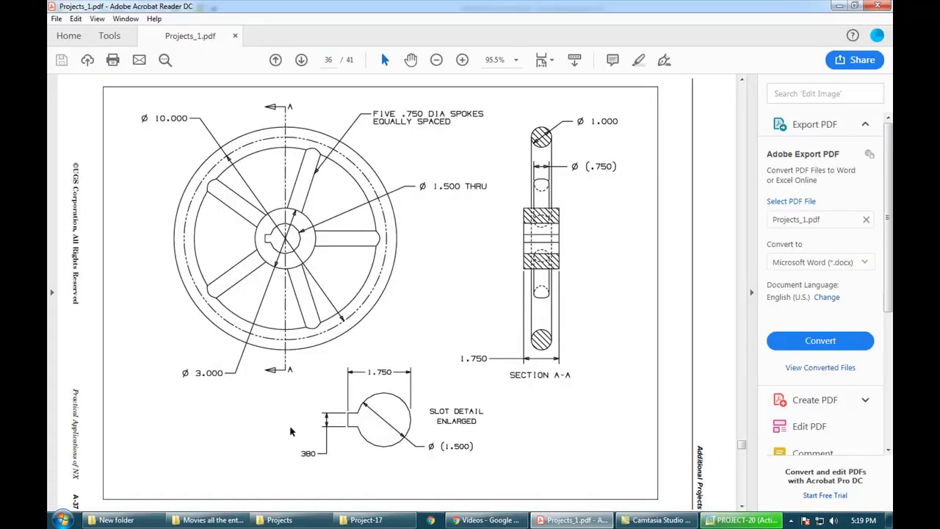
pyautogui.click(573, 520)
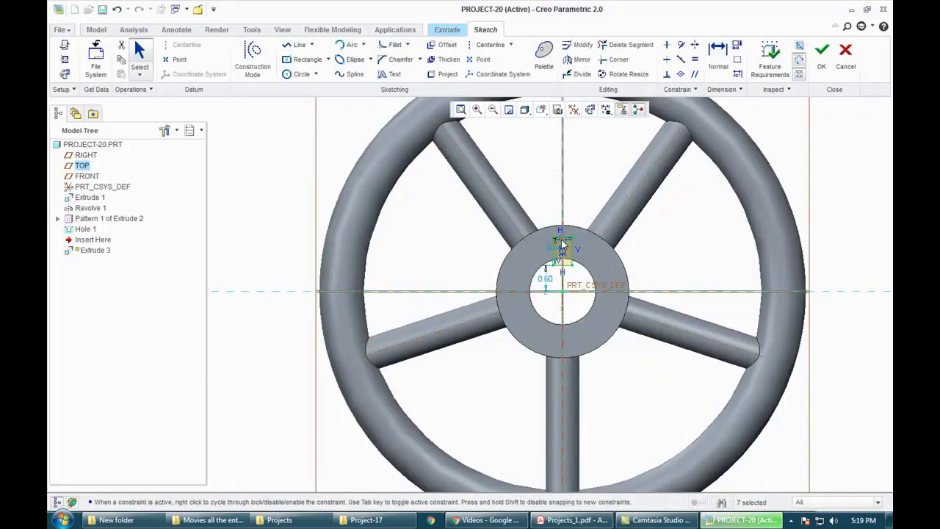
pyautogui.scroll(3, 569, 246)
pyautogui.doubleClick(563, 232)
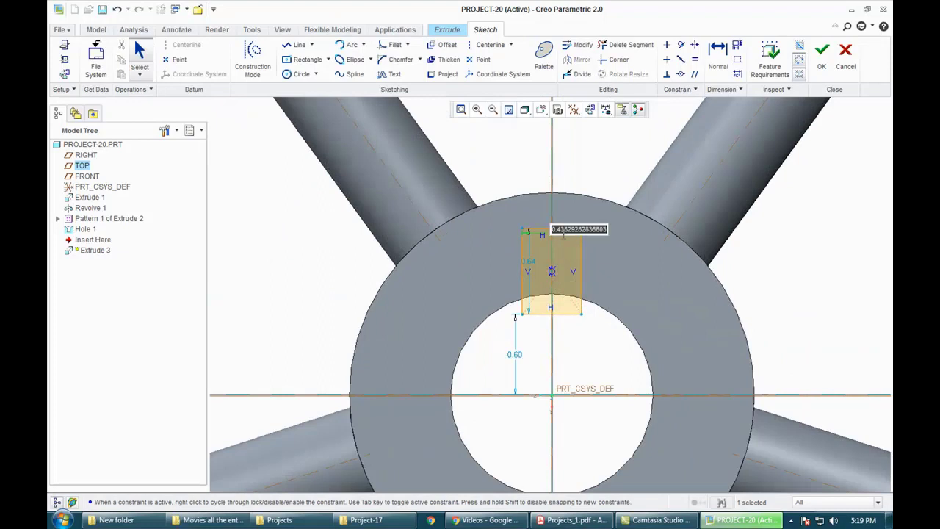
pyautogui.press('Return')
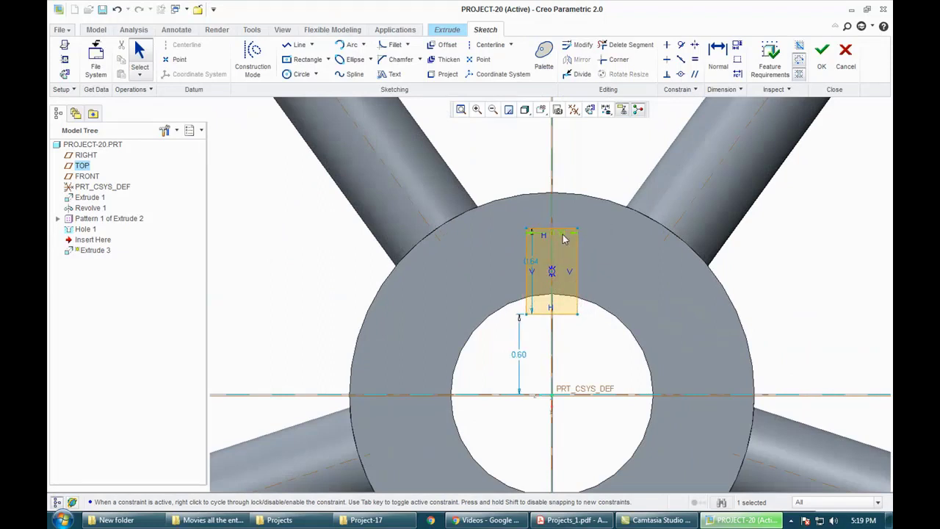
# Dimension the rectangle's top edge to the bore's far side and set it to 1.75
pyautogui.click(718, 57)
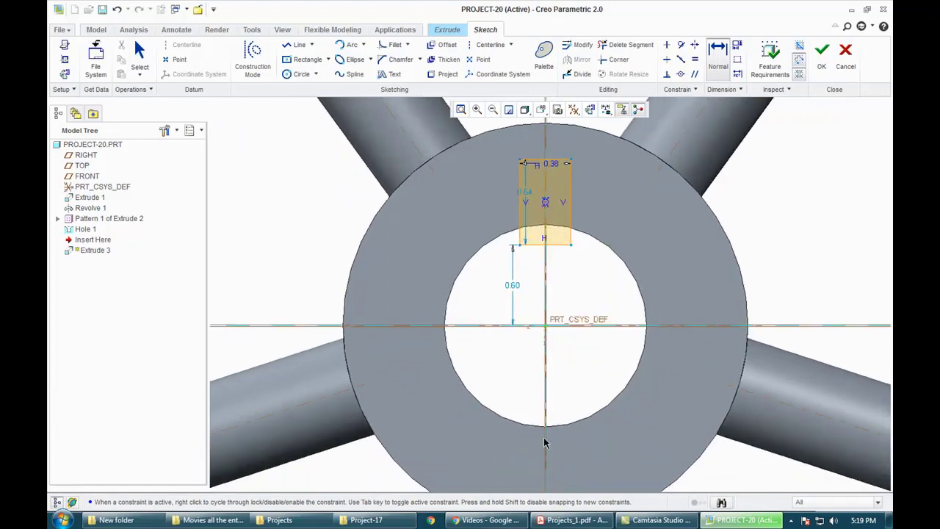
pyautogui.click(636, 328)
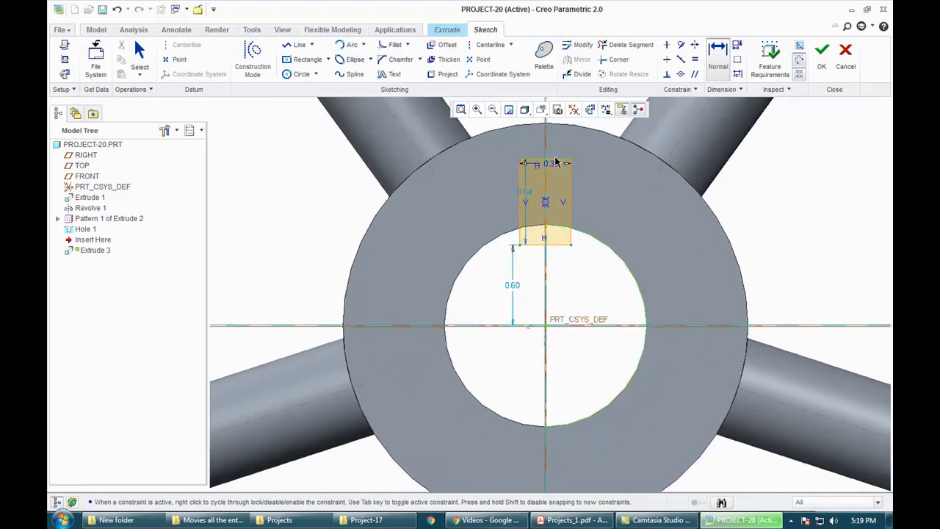
pyautogui.click(556, 163)
pyautogui.middleClick(793, 286)
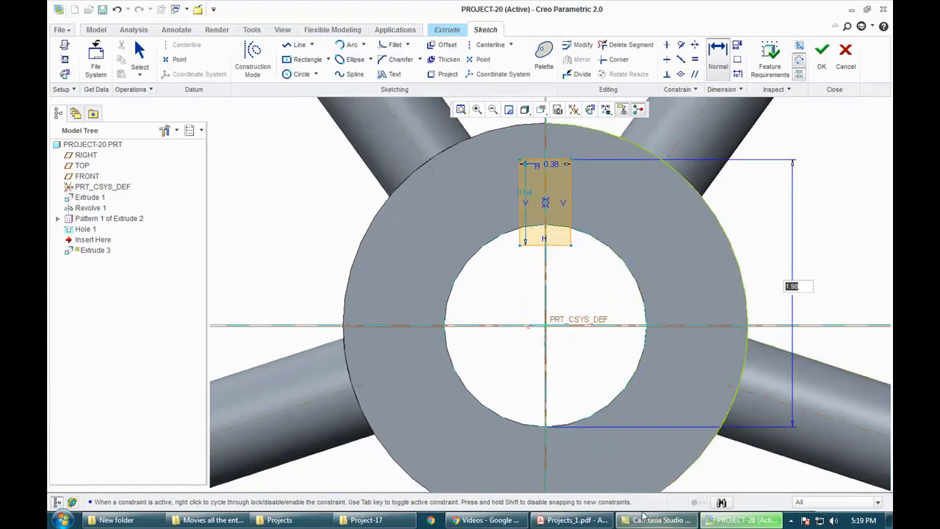
pyautogui.click(575, 520)
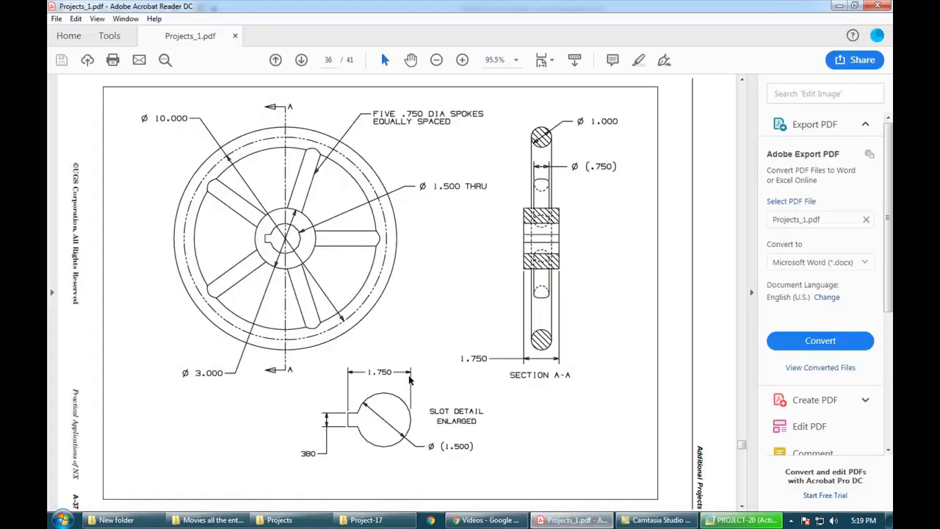
pyautogui.click(741, 520)
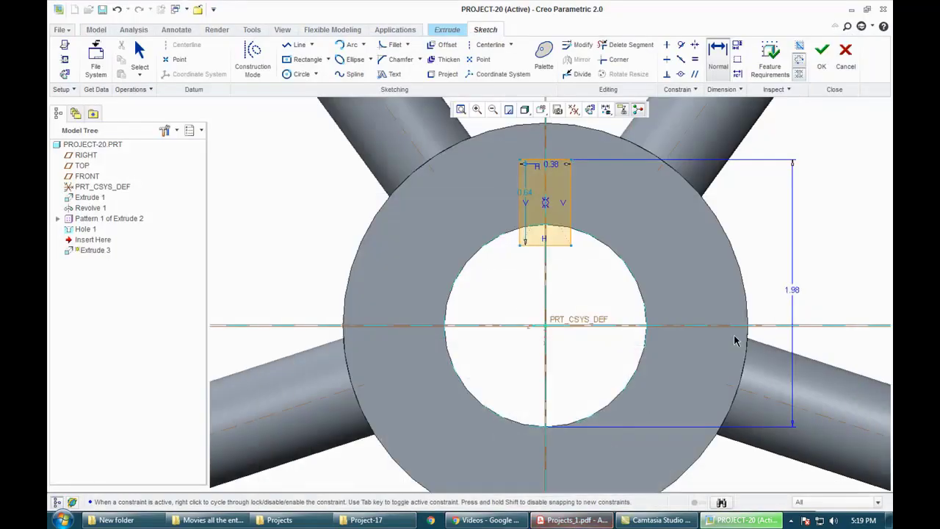
pyautogui.doubleClick(793, 289)
pyautogui.write('1.7')
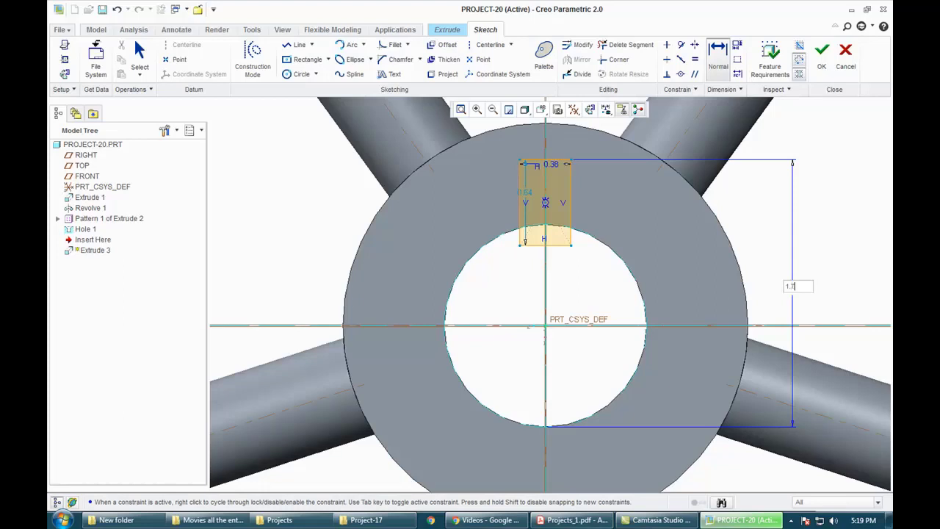
pyautogui.write('5')
pyautogui.press('Return')
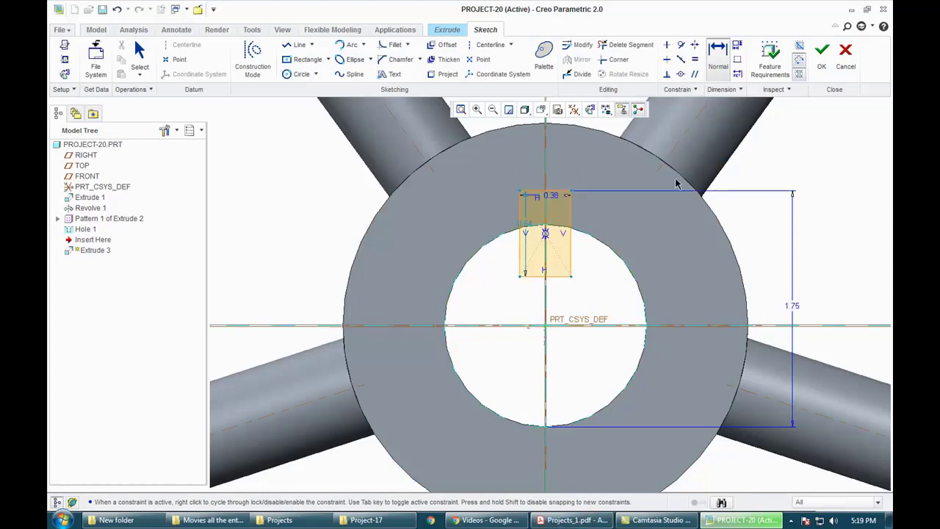
# Finish Extrude 3 as a symmetric material-removing keyway cut, then return to the default view
pyautogui.click(822, 49)
pyautogui.moveTo(576, 344); pyautogui.dragTo(675, 300, button='middle')
pyautogui.scroll(-3, 676, 300)
pyautogui.click(113, 61)
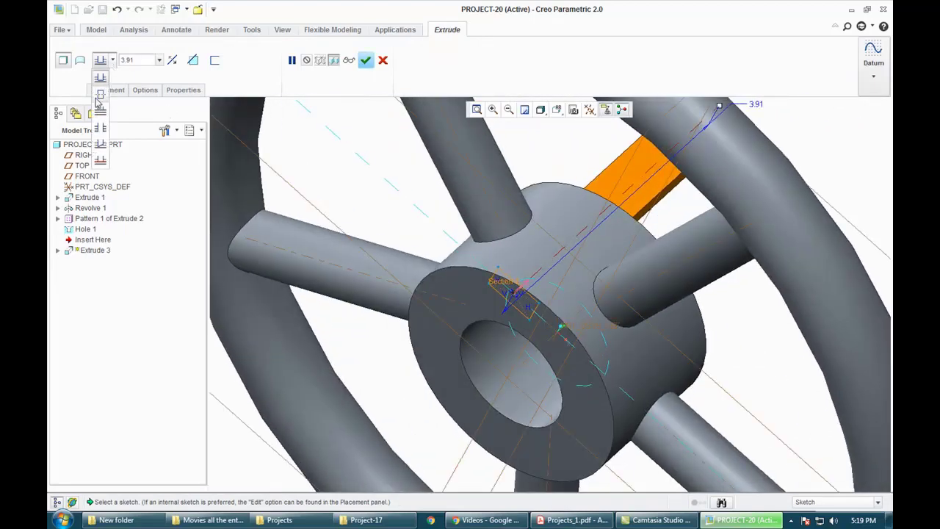
pyautogui.click(97, 98)
pyautogui.click(193, 60)
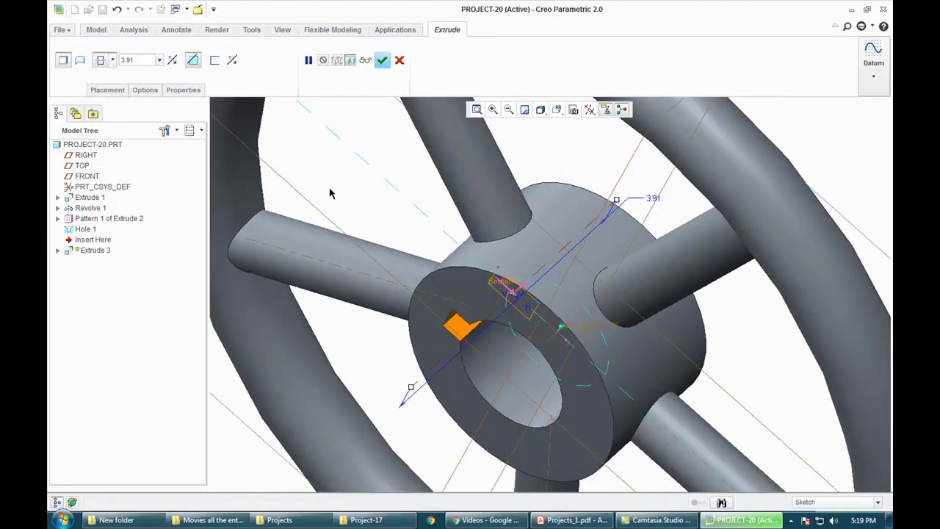
pyautogui.middleClick(330, 193)
pyautogui.hotkey('ctrl', 'd')
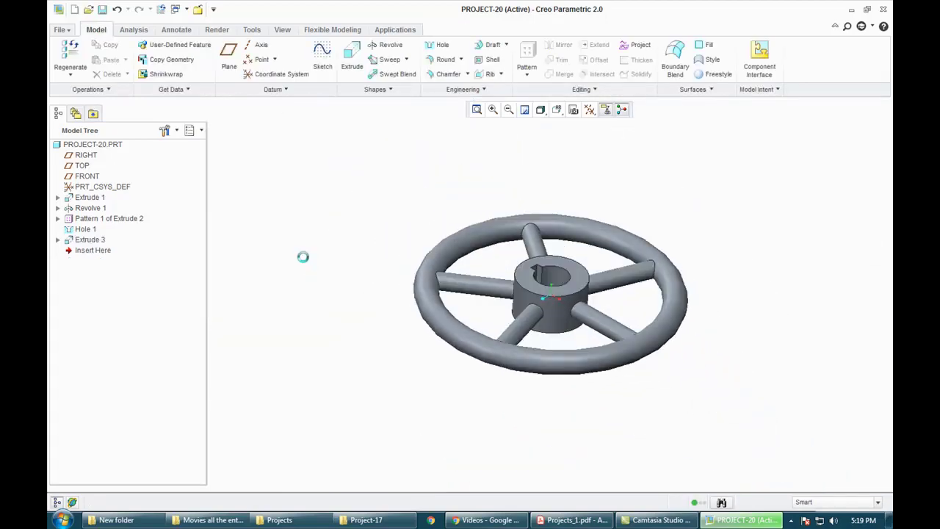
# Save part PROJECT-20, confirming the Save Object dialog
pyautogui.click(59, 30)
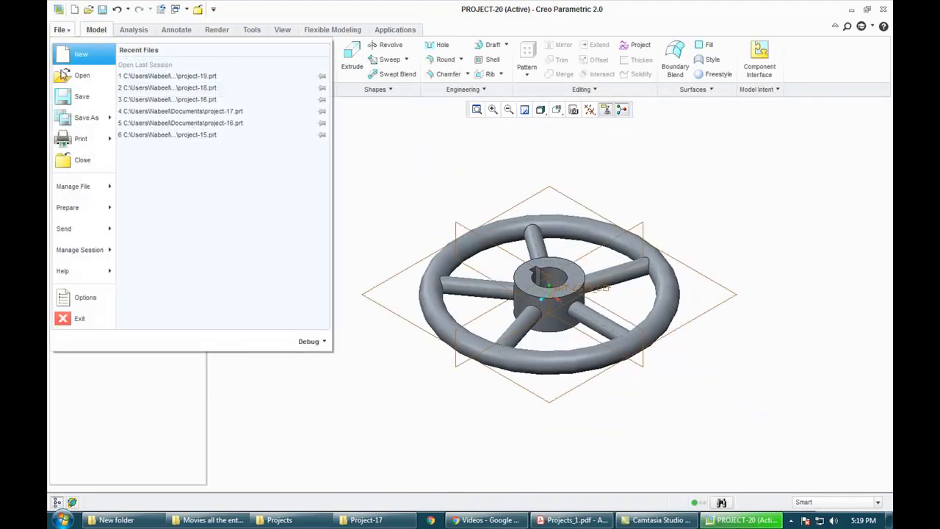
pyautogui.click(84, 108)
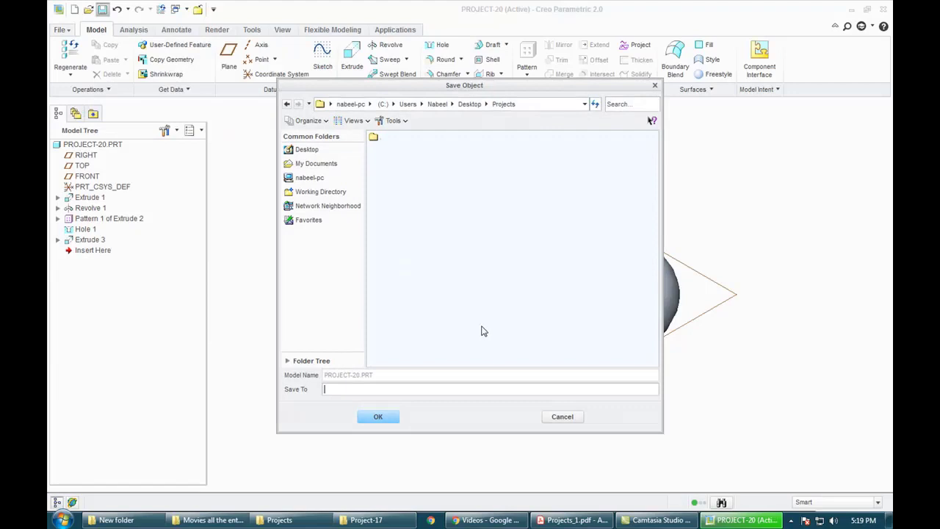
pyautogui.click(390, 419)
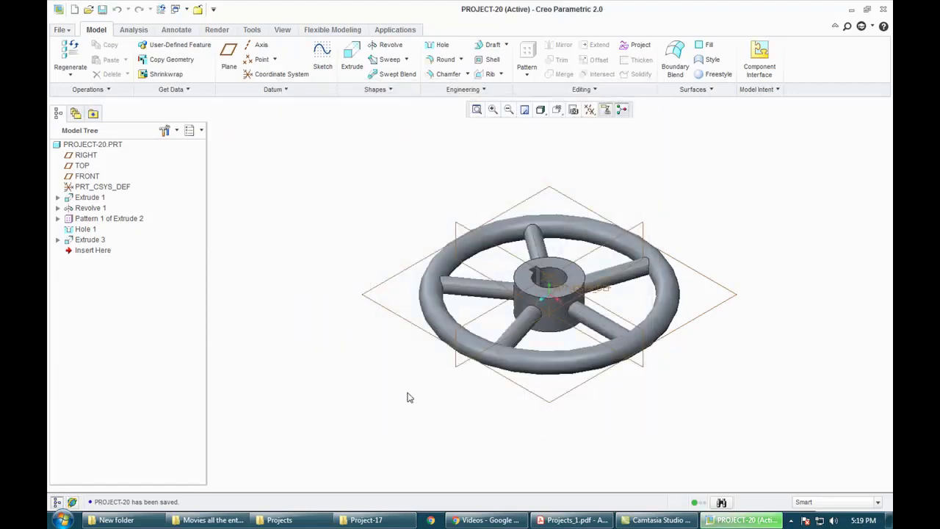
pyautogui.click(790, 520)
pyautogui.click(791, 464)
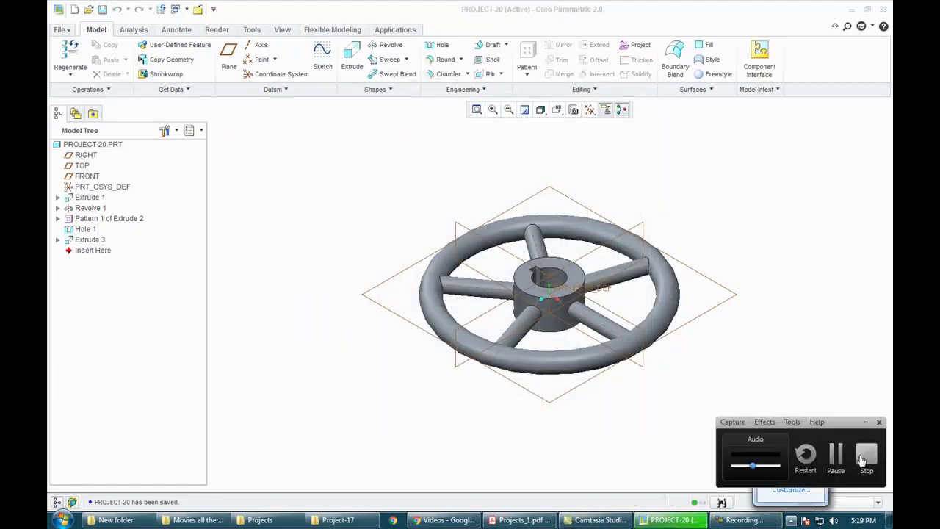